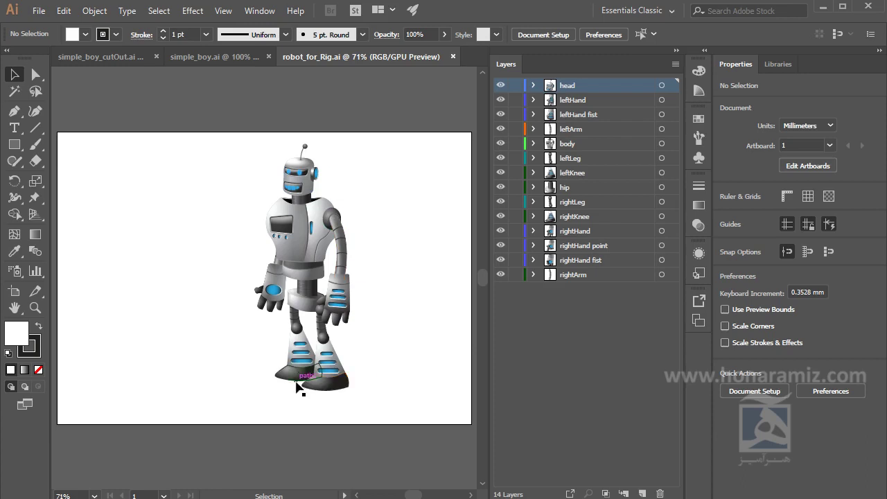
Step: Compare the layer structure of the boy character in simple_boy_cutOut.ai with the one in simple_boy.ai
left_click(111, 57)
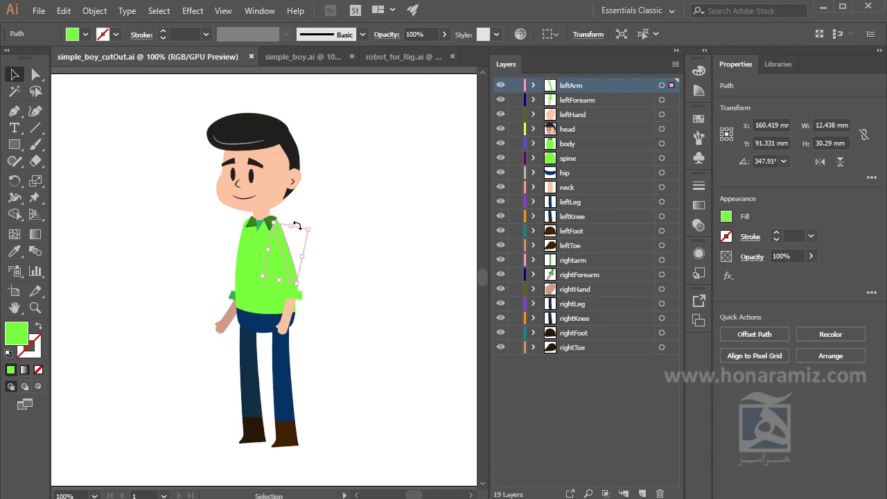
left_click_drag(296, 225, 236, 263)
key("ctrl+z")
left_click(305, 57)
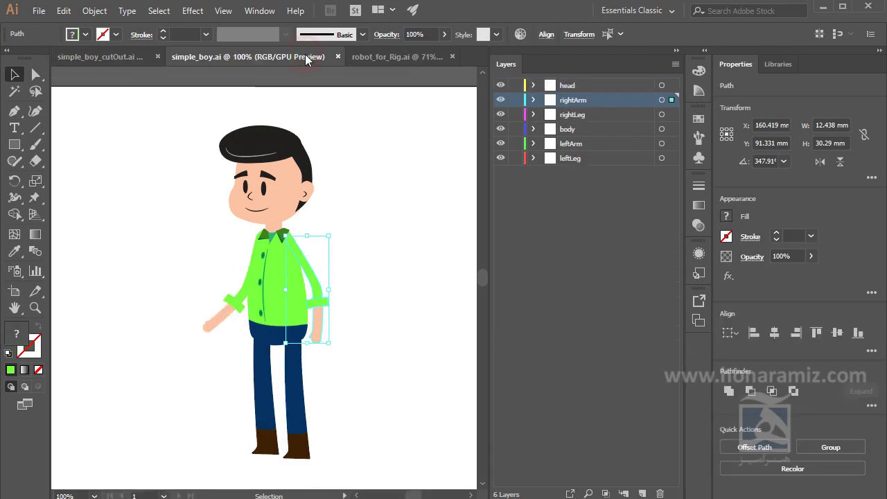
left_click(114, 57)
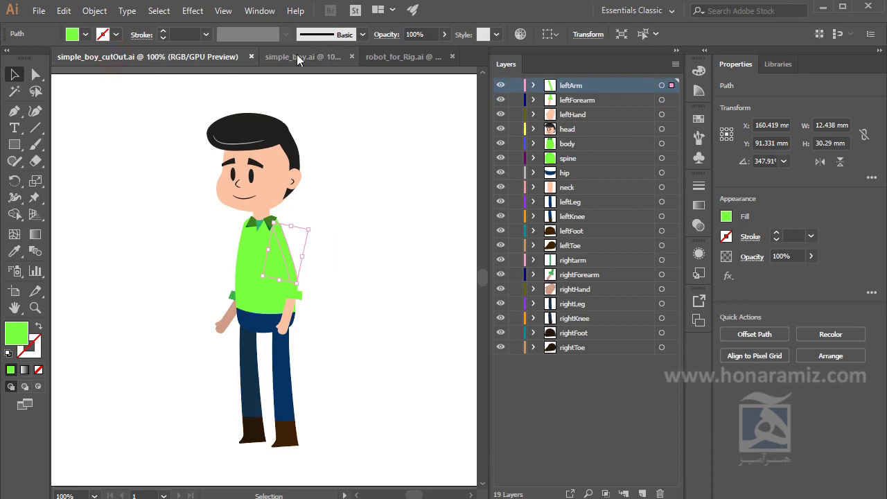
left_click(298, 56)
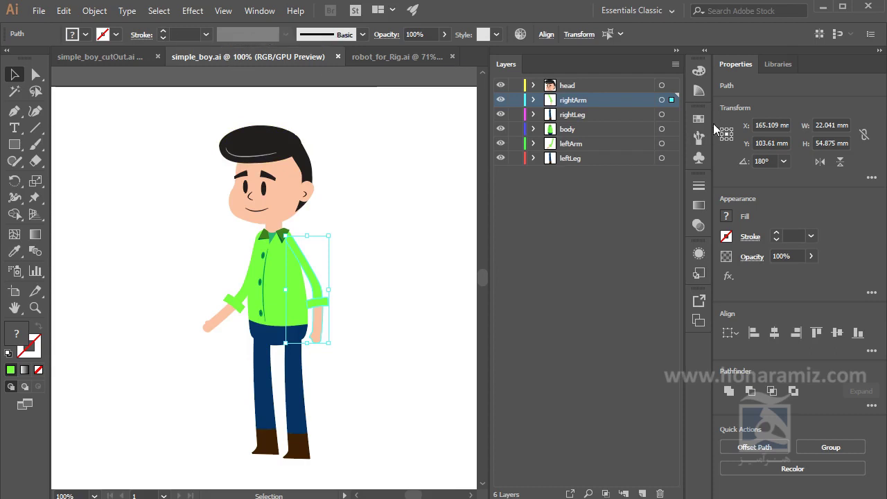
Step: In simple_boy.ai, move the right arm, right leg and body away from the character so the parts stand separately
left_click_drag(312, 305, 373, 319)
left_click(671, 114)
left_click_drag(296, 350, 403, 367)
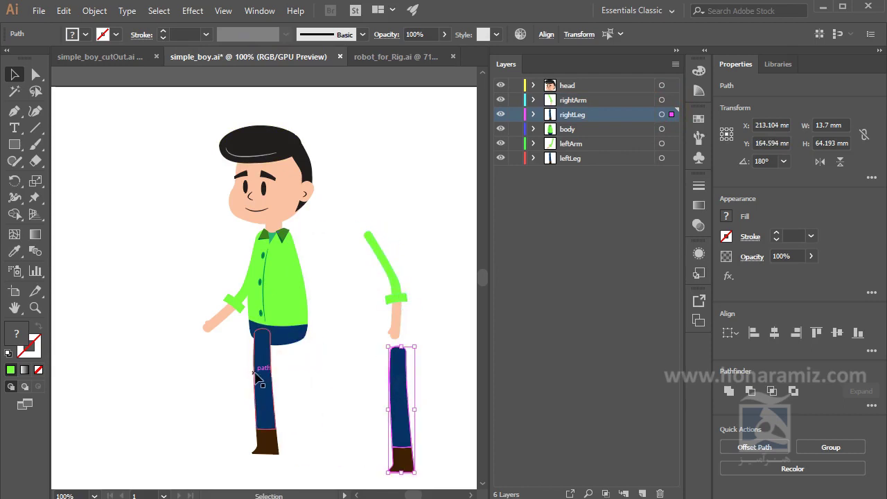
left_click_drag(293, 283, 342, 278)
key("ctrl+z")
left_click_drag(294, 298, 332, 310)
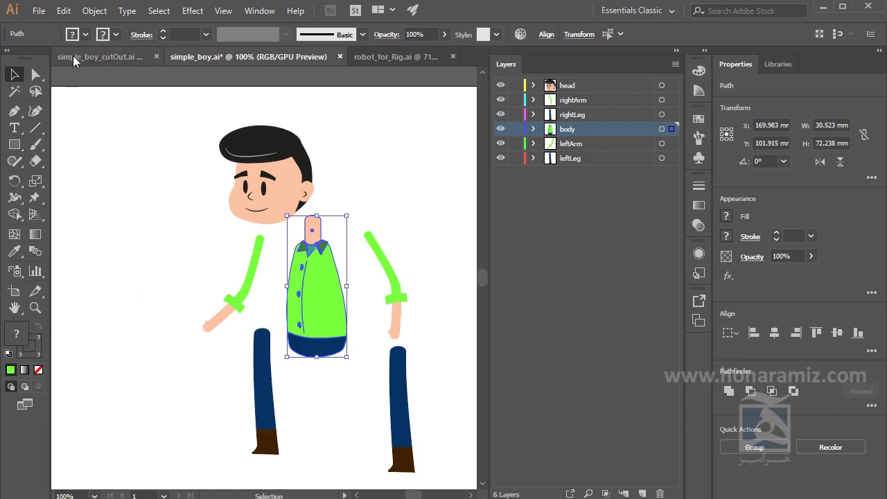
Step: In simple_boy_cutOut.ai, select the leftArm, leftForearm and leftHand layers one by one and move each part away from the character
left_click(97, 57)
left_click(347, 192)
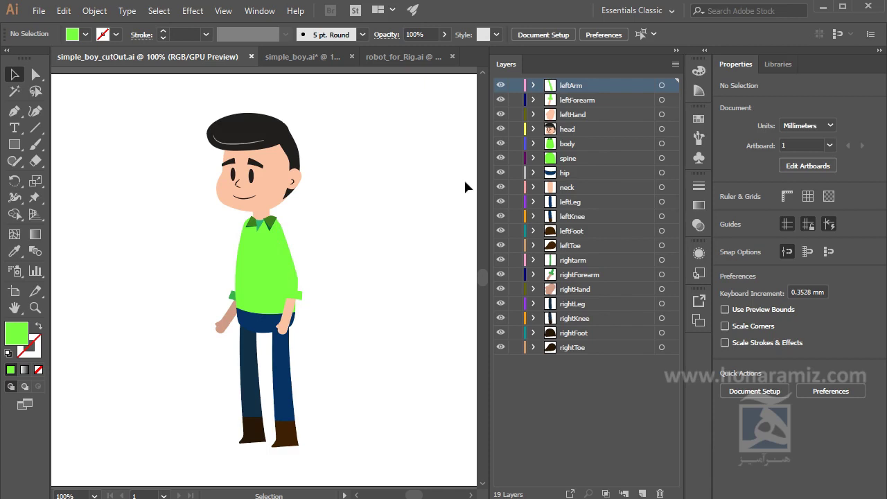
left_click(662, 85)
left_click_drag(294, 257, 333, 241)
left_click(661, 100)
left_click_drag(291, 294, 437, 317)
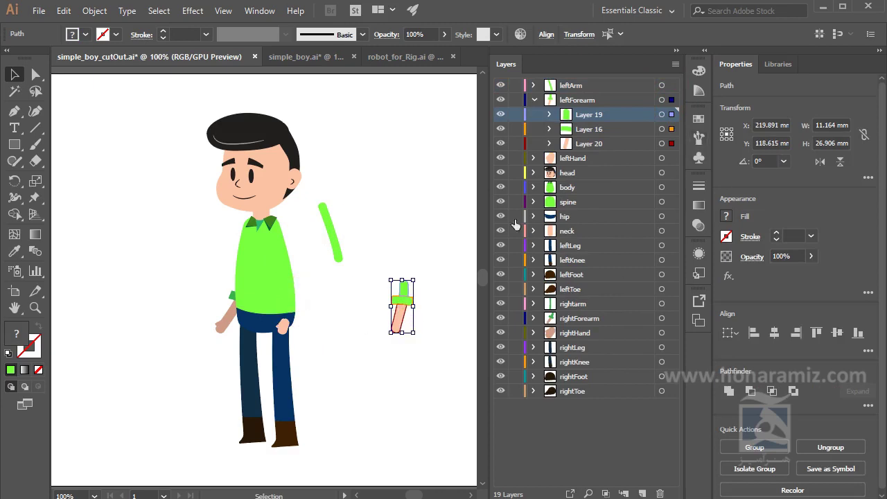
left_click(662, 158)
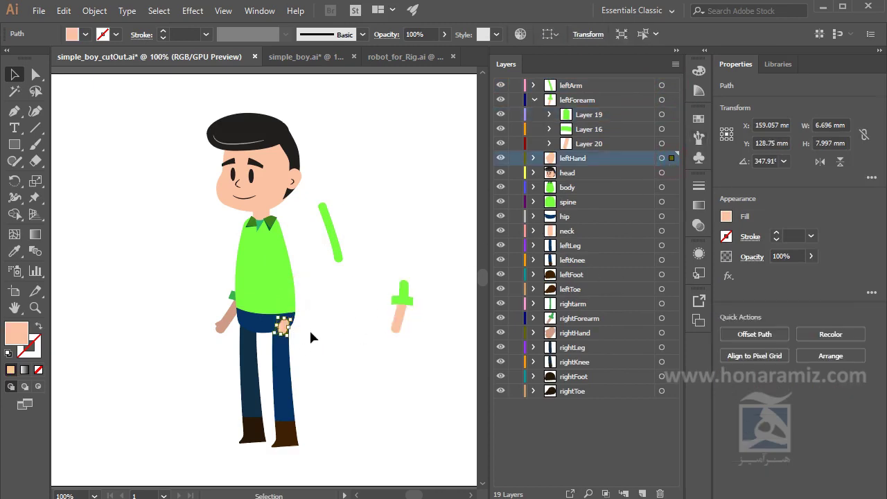
left_click_drag(284, 325, 319, 355)
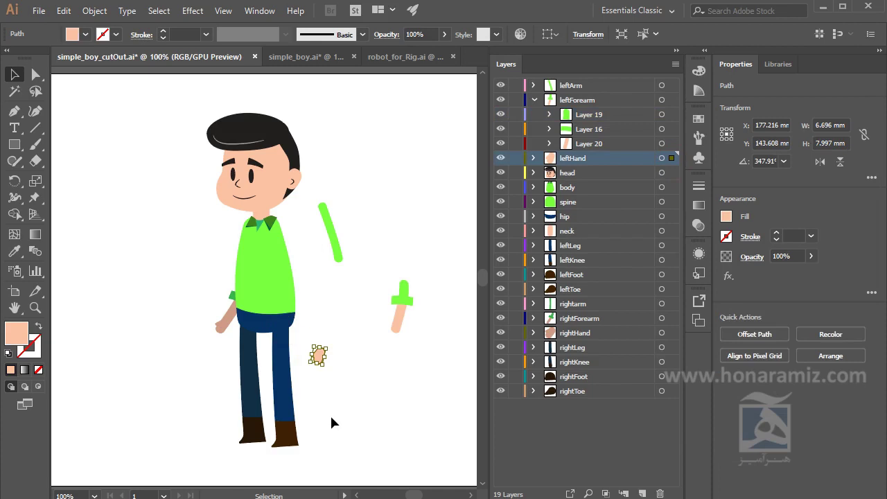
Step: Move the head up off the neck and the body with its collar well to the left of the character
left_click(669, 173)
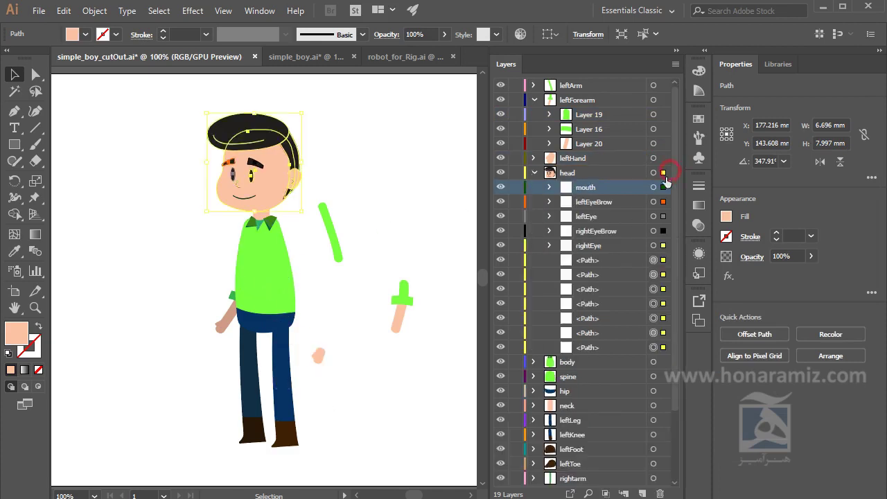
left_click_drag(249, 173, 312, 260)
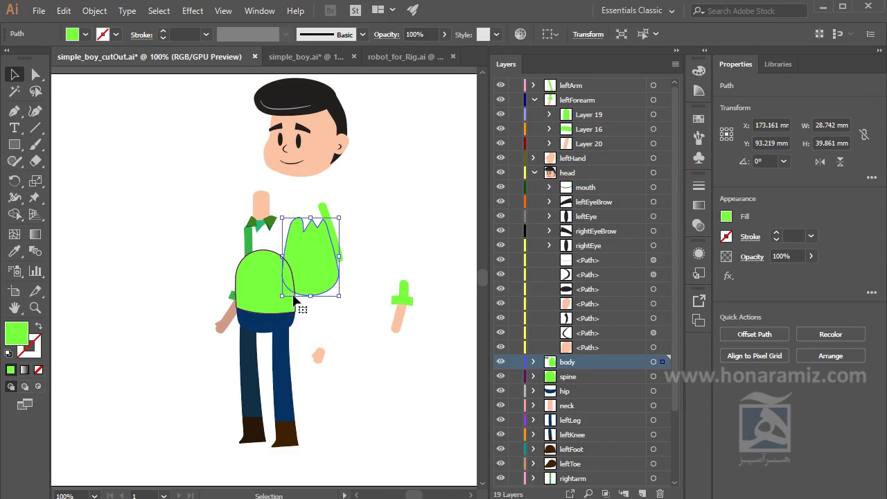
key("a")
key("ctrl+z")
key("v")
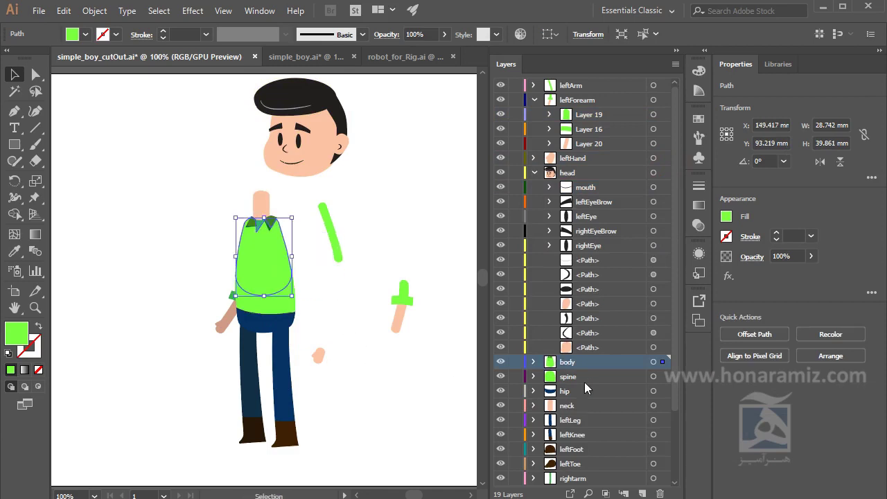
left_click(287, 268)
left_click_drag(267, 266, 122, 225)
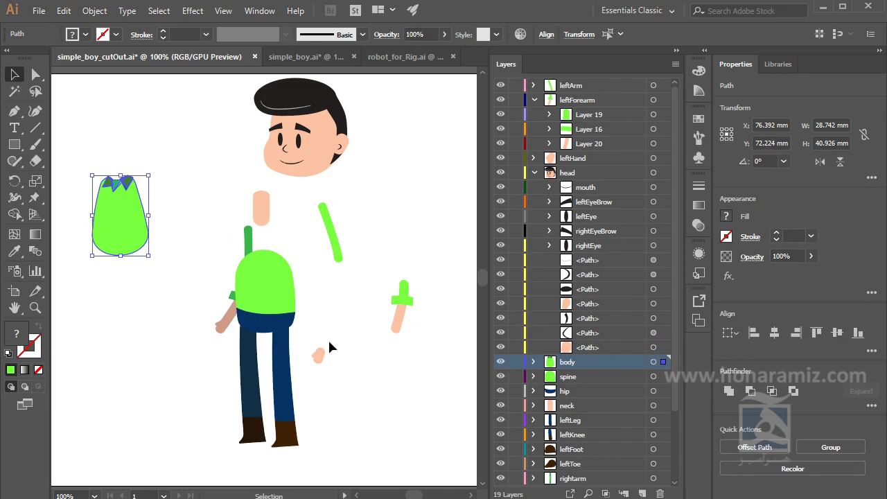
key("a")
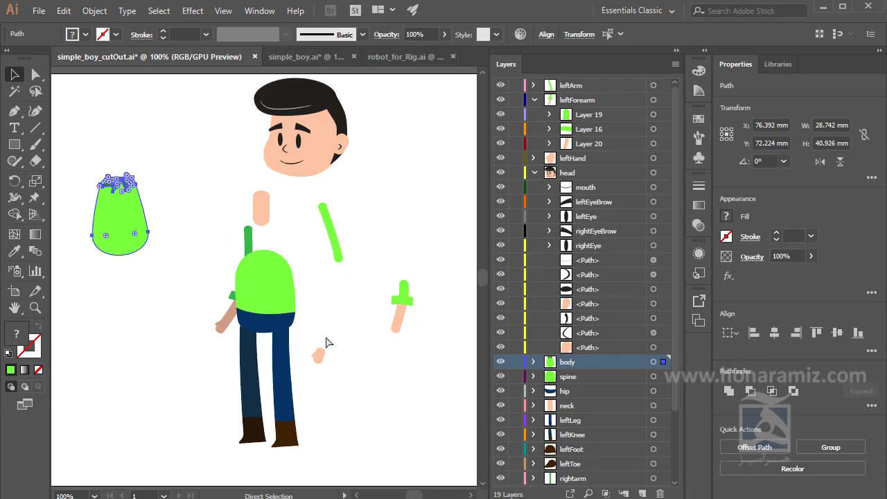
key("v")
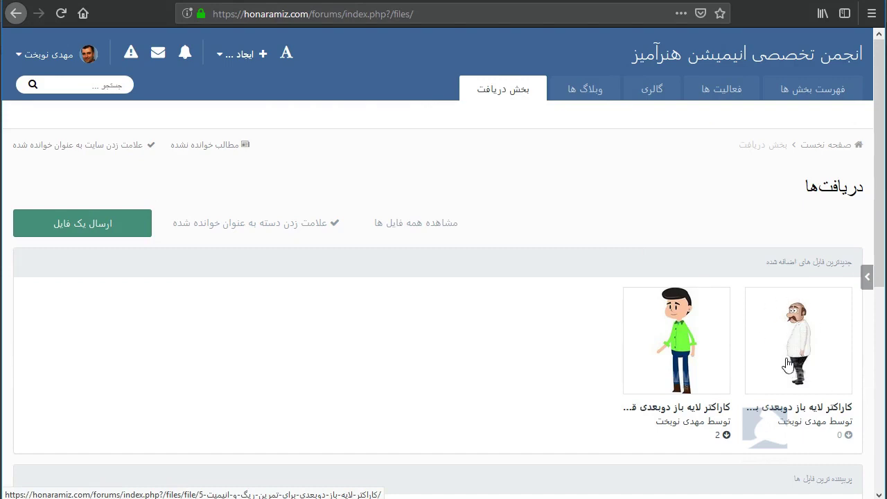
Step: In the browser, open the green-shirted boy character's page on the honaramiz.com downloads section and view its downloadable files
left_click(690, 352)
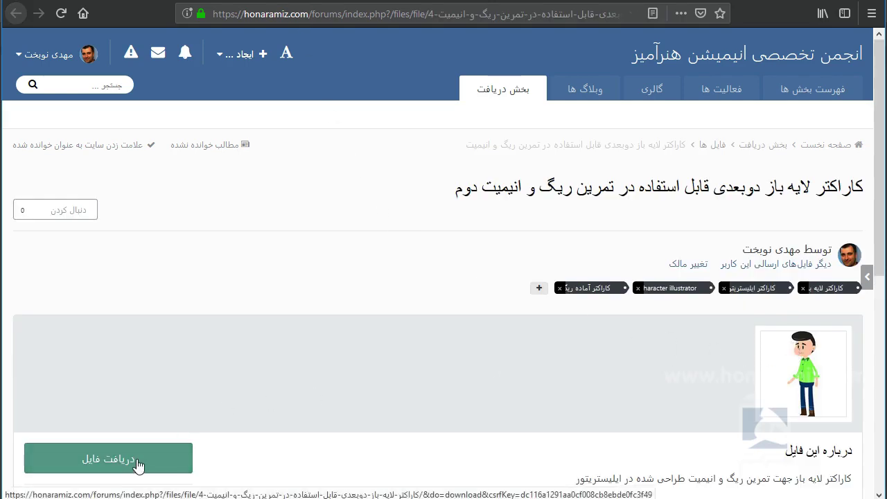
left_click(138, 464)
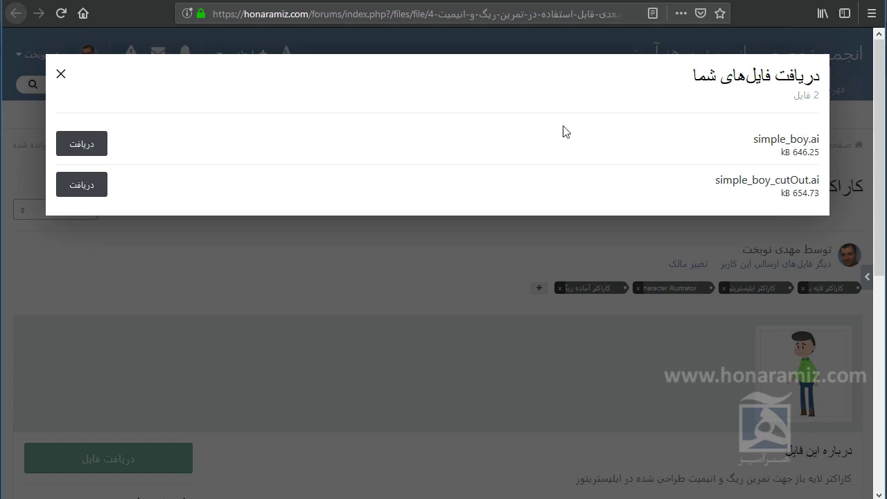
left_click(480, 363)
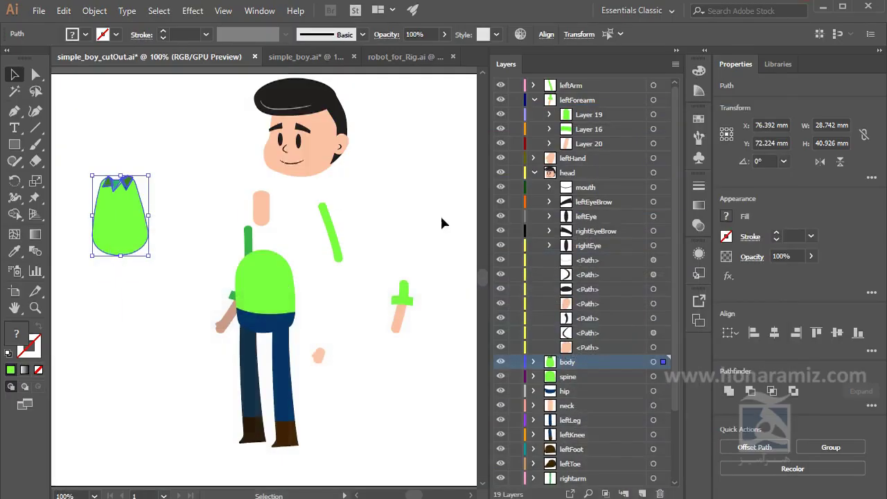
Step: Back in Illustrator, undo the moves of the character parts in simple_boy_cutOut.ai
key("ctrl+z")
key("ctrl+z")
key("ctrl+z")
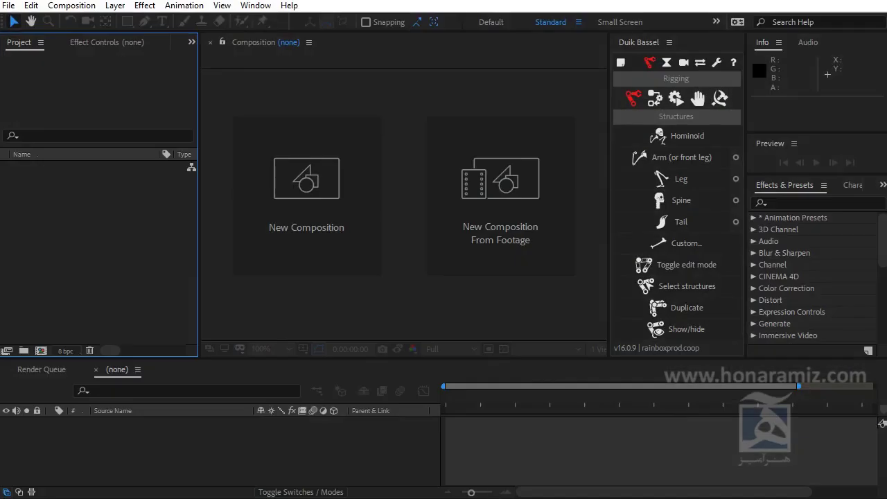
Step: Switch to After Effects and import simple_boy_cutOut.ai as Footage with merged layers
double_click(106, 290)
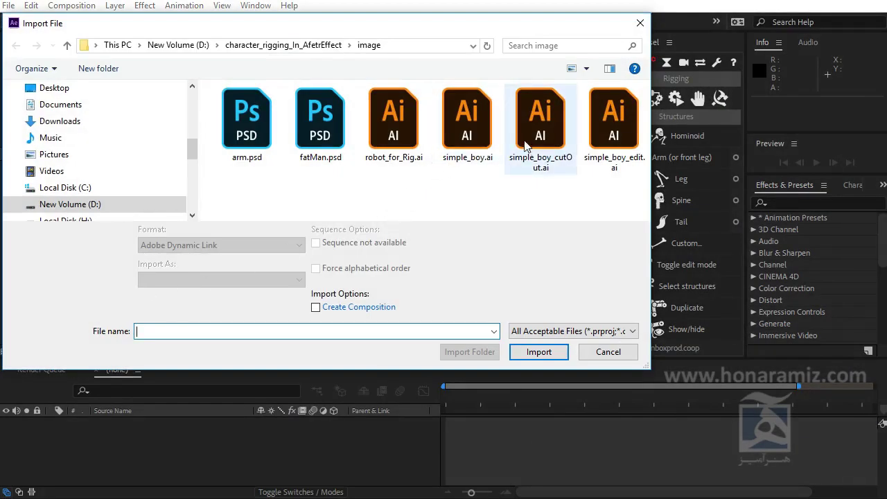
left_click(548, 147)
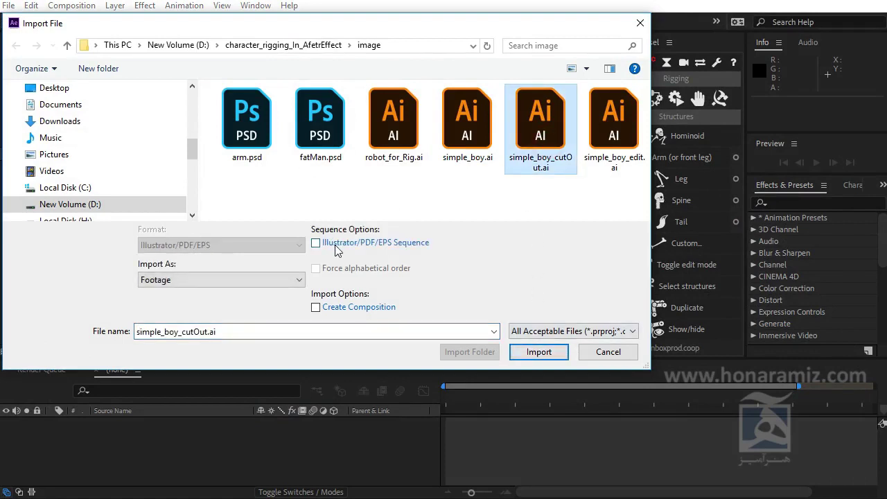
left_click(545, 357)
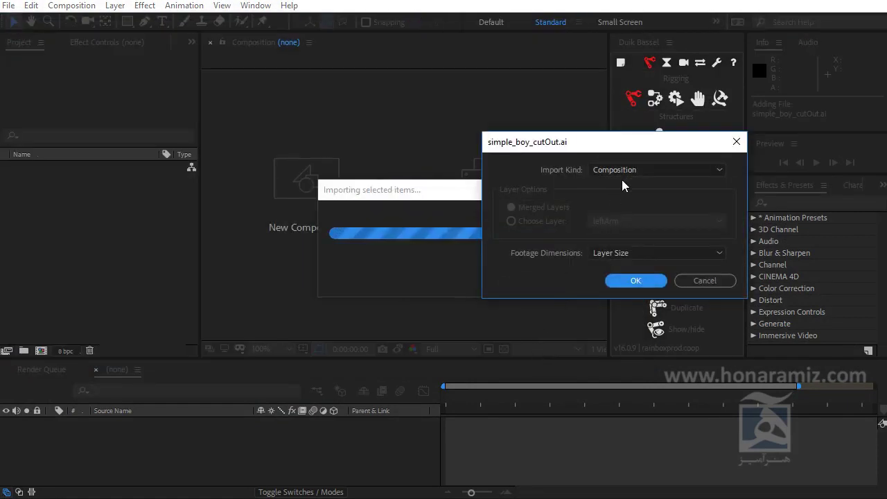
left_click(629, 172)
left_click(629, 183)
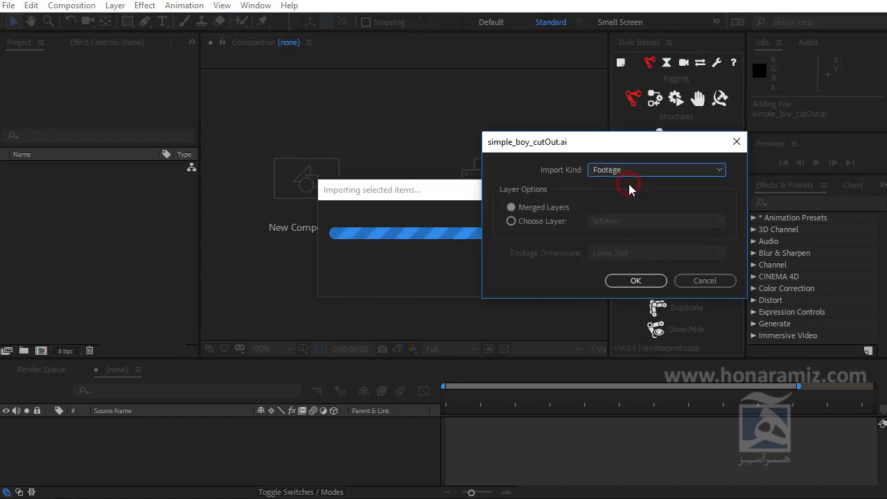
left_click(635, 281)
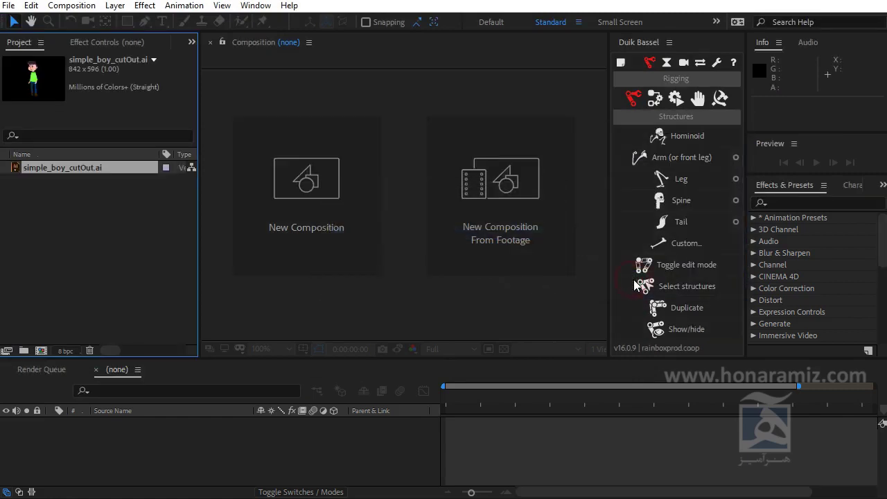
Step: Create a composition from the imported simple_boy_cutOut.ai footage, and undo both the composition and the import
left_click_drag(114, 169, 41, 349)
key("slash")
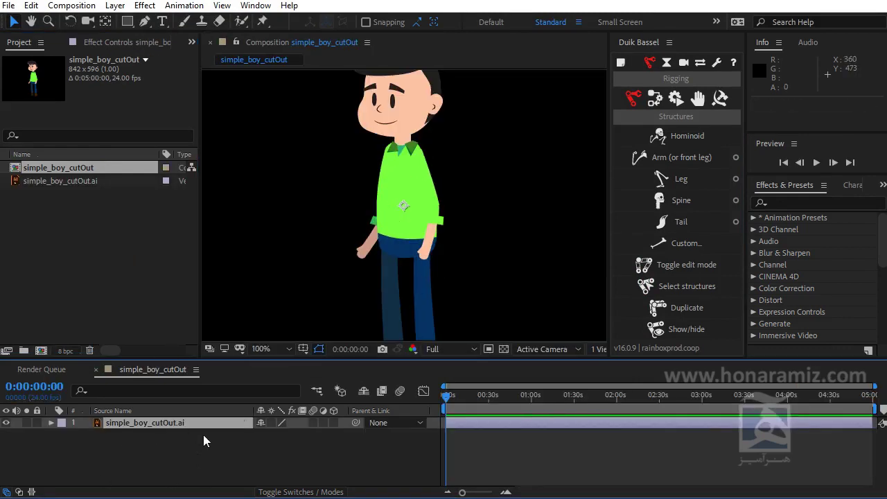
key("ctrl+z")
key("ctrl+z")
Step: Import simple_boy_cutOut.ai as a Composition with the footage dimensions kept at Layer Size
double_click(132, 246)
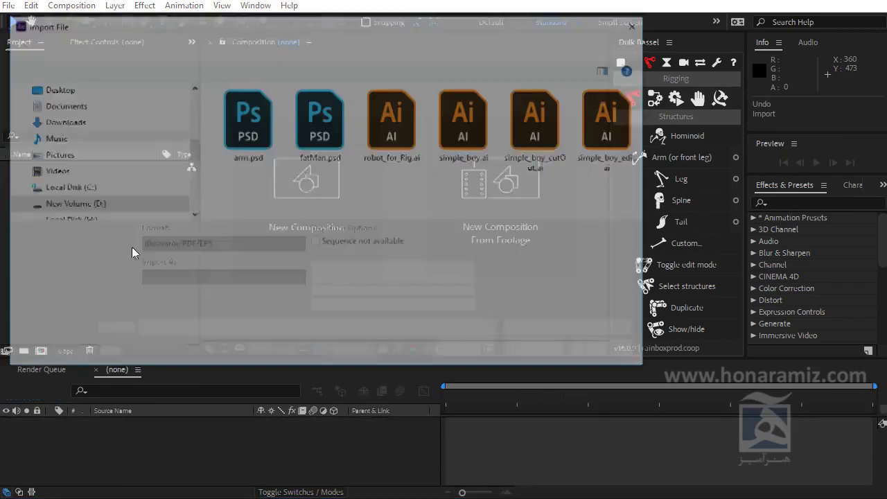
double_click(539, 118)
left_click(632, 169)
left_click(631, 200)
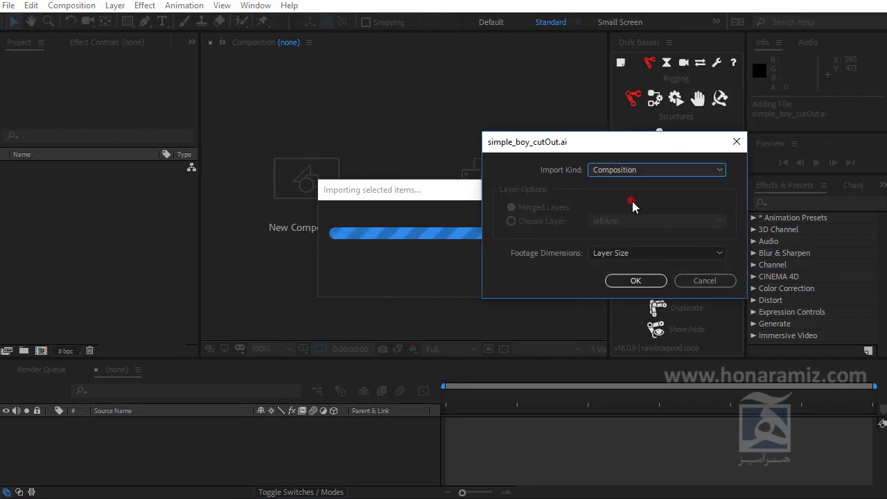
left_click(636, 252)
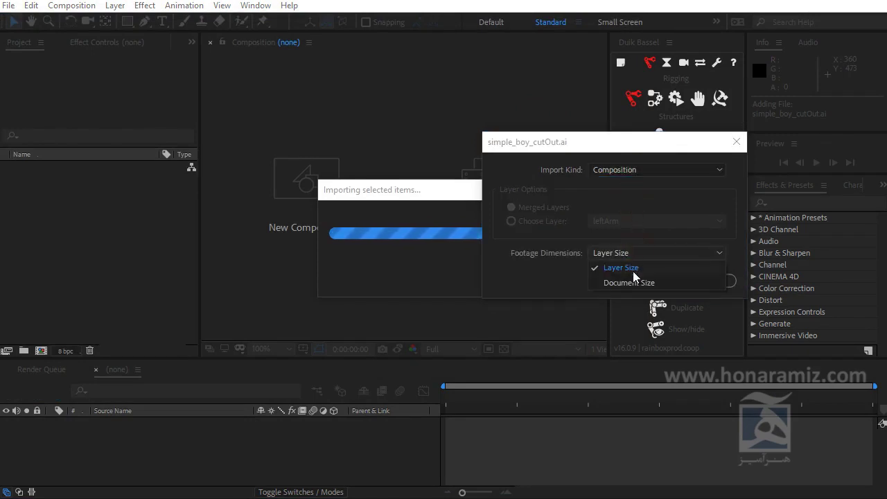
left_click(543, 277)
left_click(628, 280)
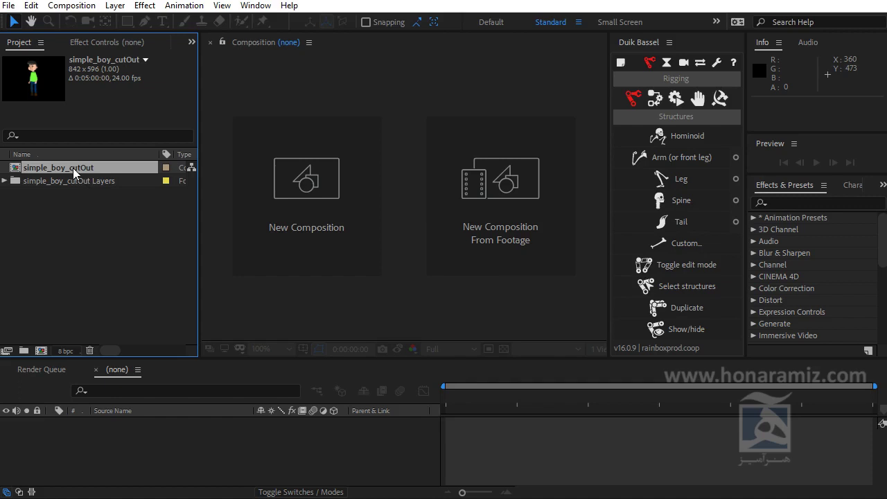
Step: Check the separate layer files inside the simple_boy_cutOut Layers folder and collapse it again
left_click(4, 181)
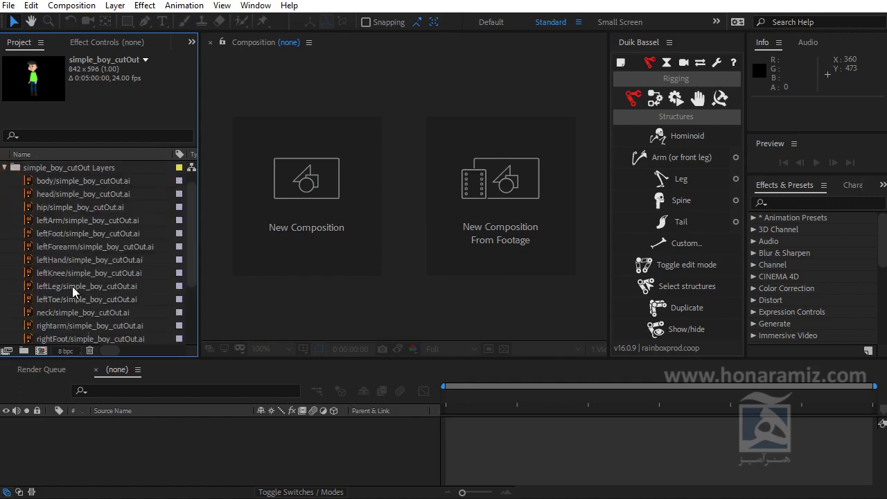
scroll(83, 321, "up", 1)
left_click(5, 181)
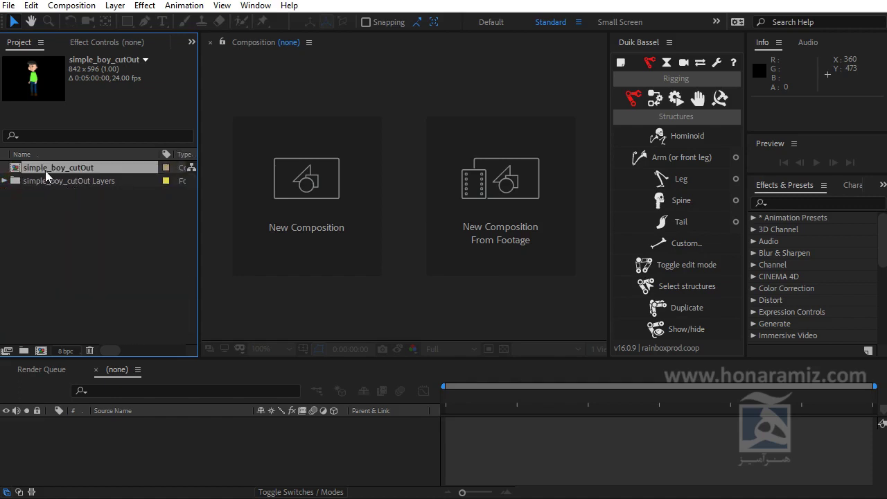
Step: Open the simple_boy_cutOut composition and look through its character layers in the timeline
double_click(45, 170)
scroll(191, 444, "down", 2)
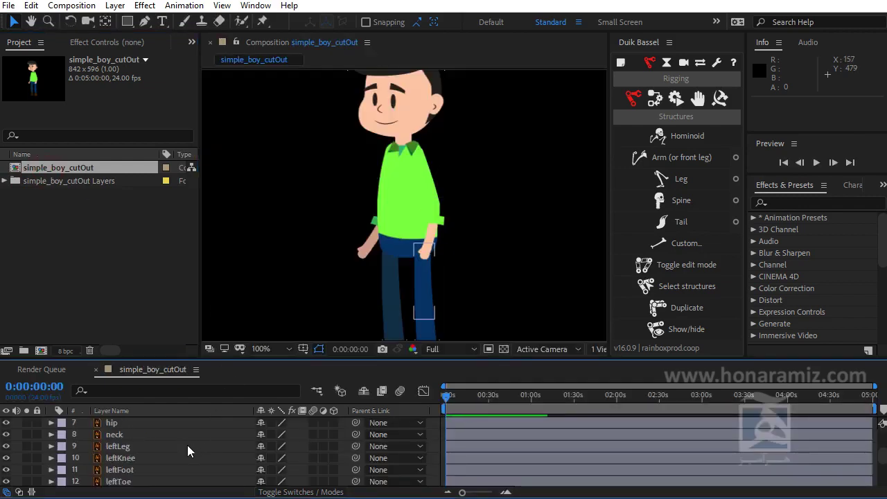
scroll(189, 446, "down", 2)
scroll(190, 451, "up", 5)
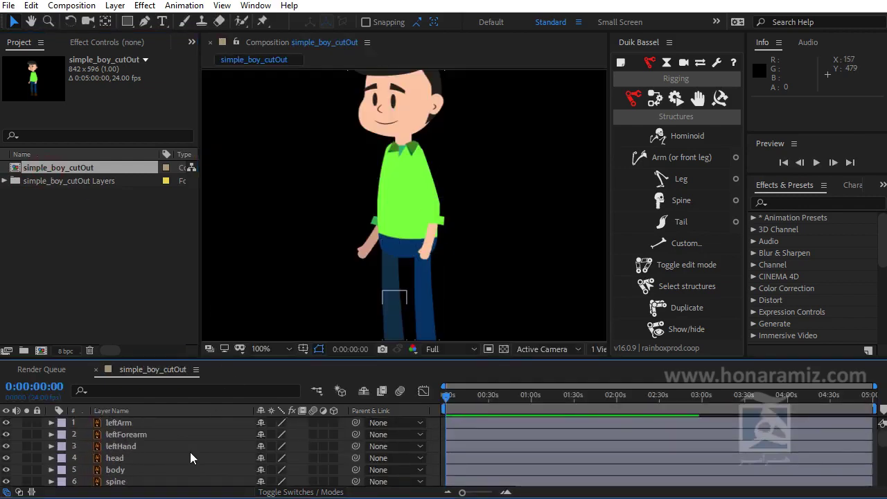
key("grave")
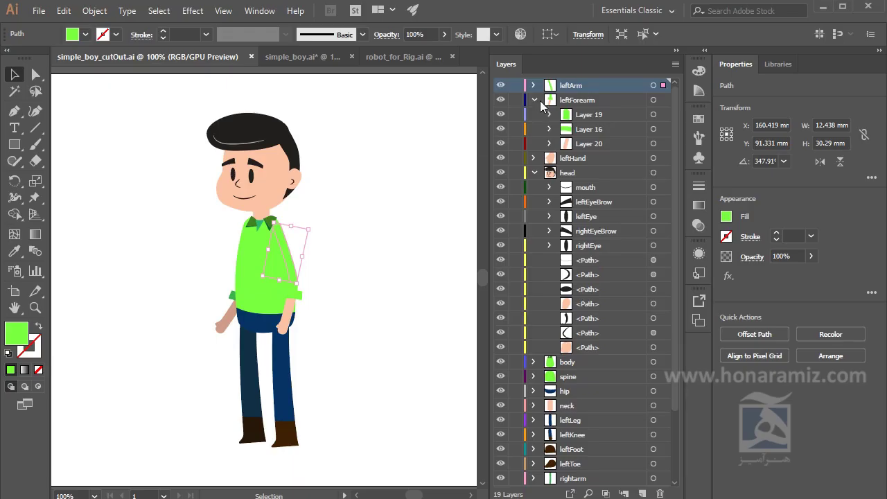
Step: Inspect the contents of the leftArm and leftForearm layers in Illustrator, selecting the forearm artwork and its Layer 19 piece
left_click(533, 99)
left_click(534, 127)
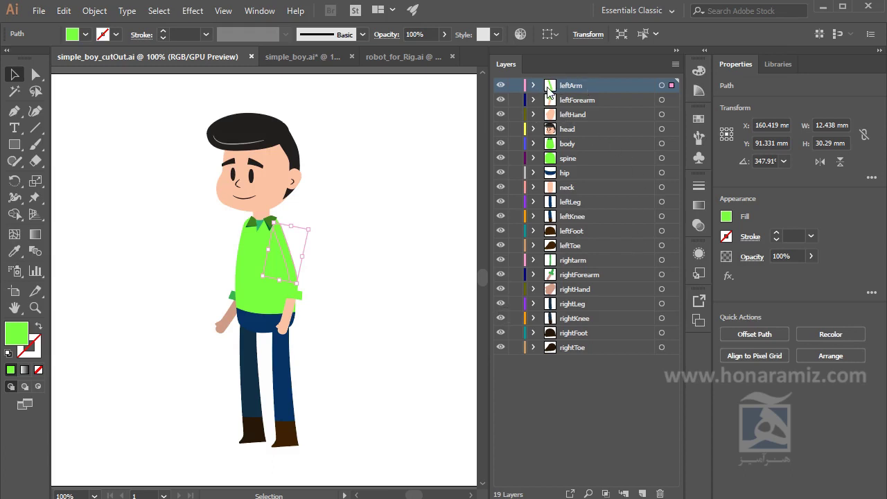
left_click(533, 85)
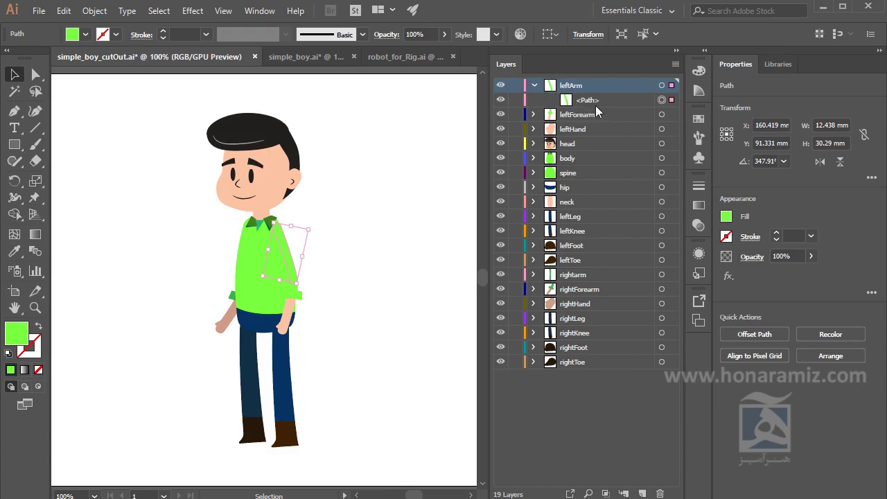
left_click(532, 115)
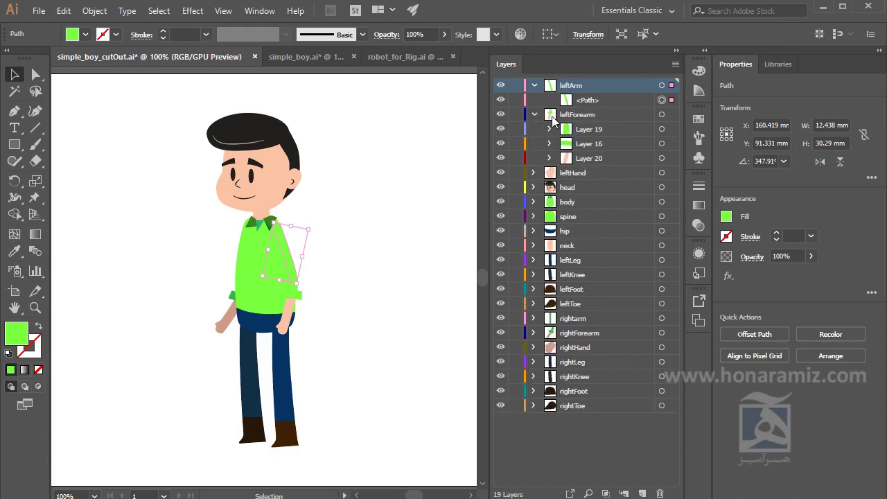
left_click(671, 115)
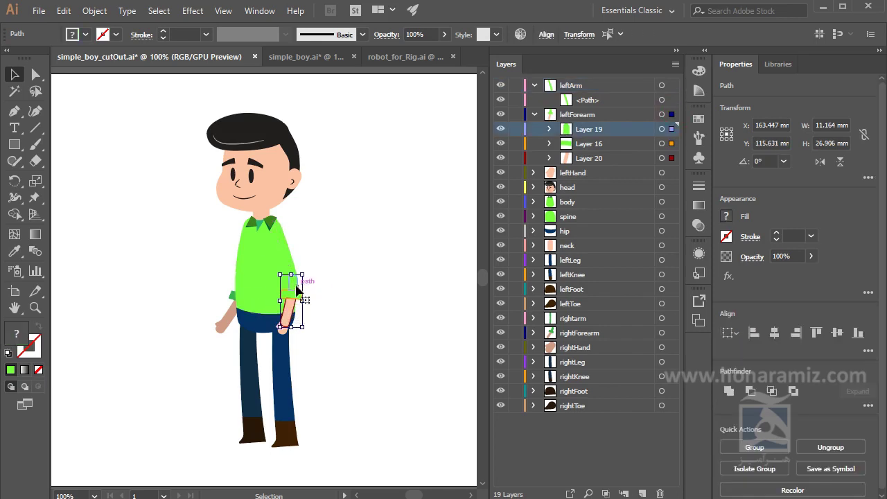
left_click(672, 129)
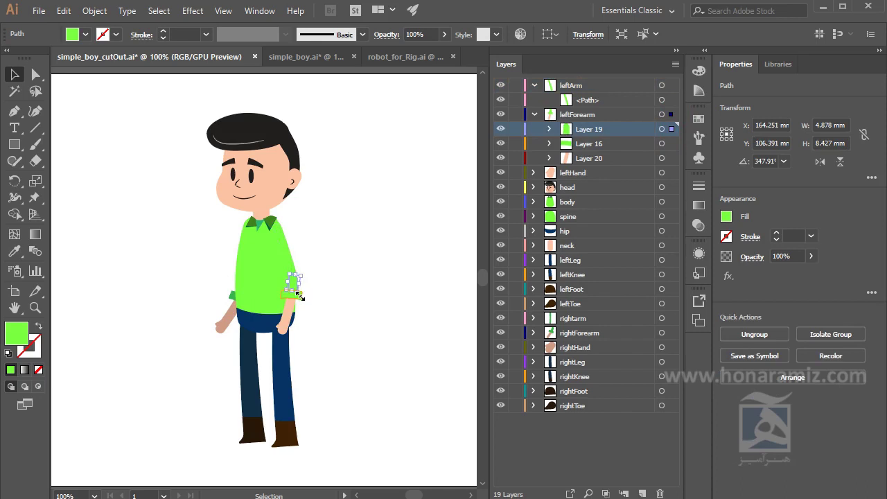
Step: Move the left forearm's upper sleeve, cuff and skin pieces apart beside the body, and undo the moves
scroll(301, 299, "left", 1)
scroll(329, 299, "up", 3)
left_click_drag(334, 298, 414, 324)
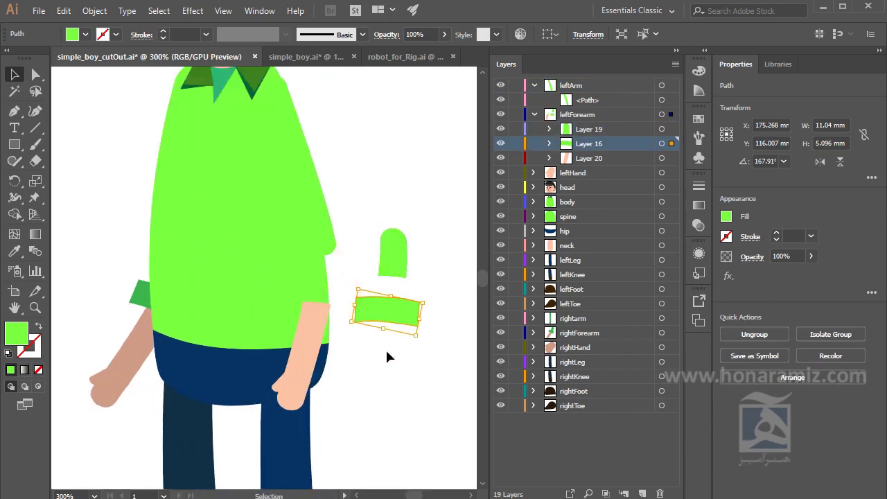
left_click_drag(320, 315, 405, 360)
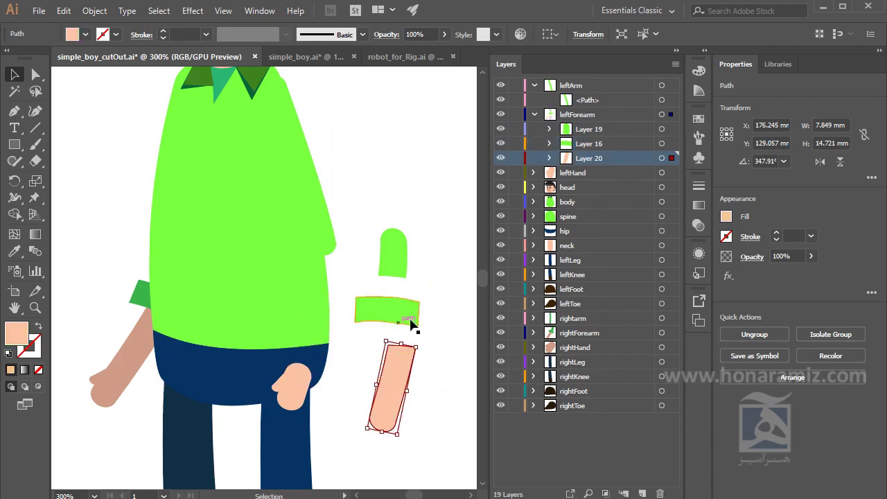
key("a")
key("ctrl+z")
key("ctrl+z")
key("ctrl+z")
key("v")
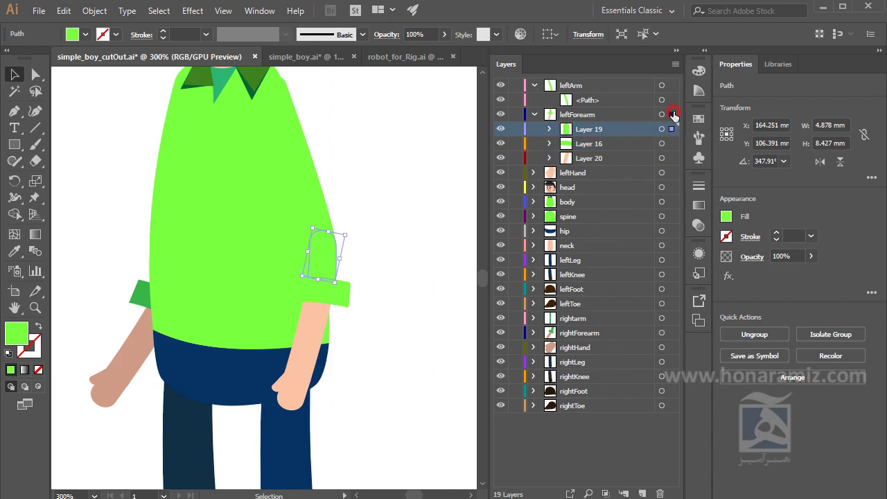
Step: Select all the leftForearm artwork, collapse the leftArm and leftForearm layers, and reopen the leftForearm sublayers
left_click(671, 114)
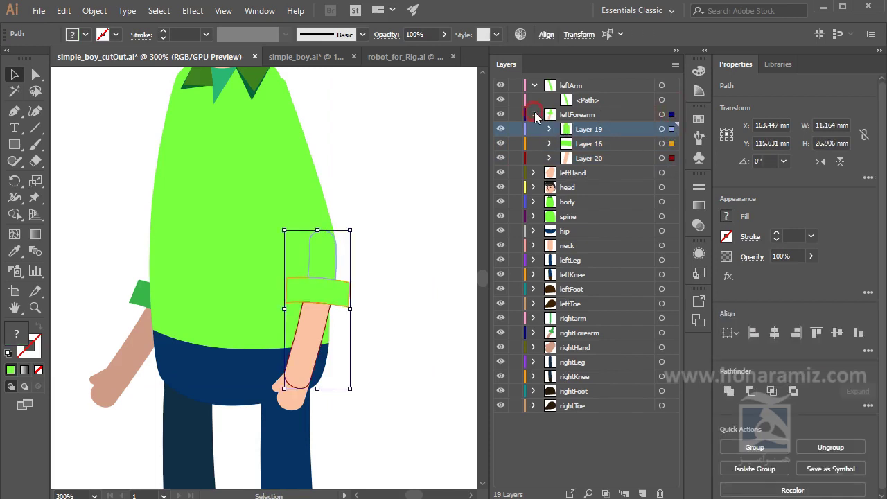
left_click(534, 115)
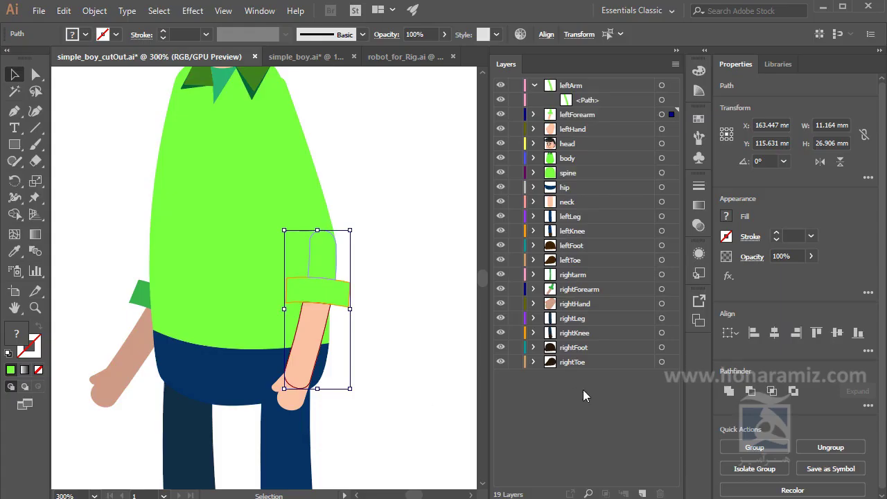
left_click(534, 85)
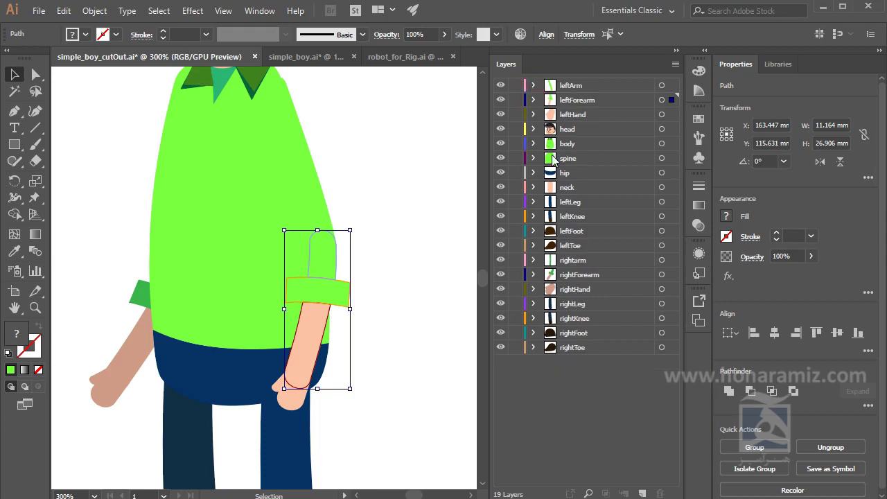
left_click(533, 100)
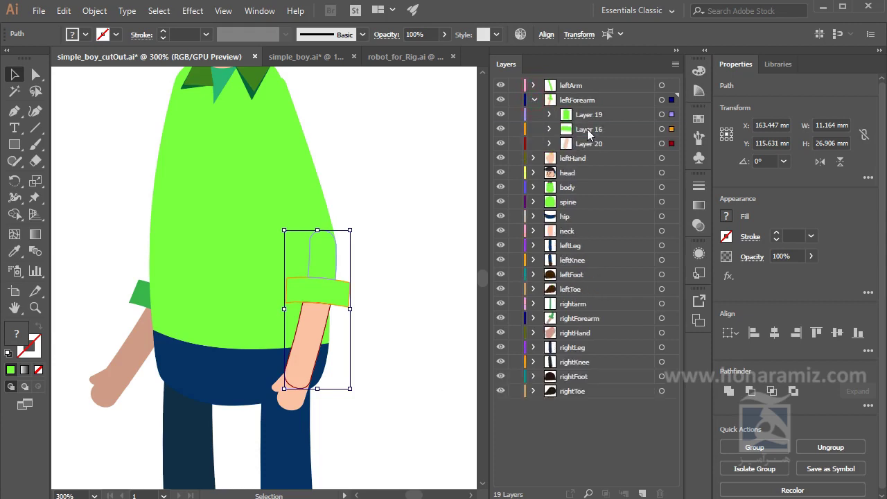
Step: Try moving the Layer 16 cuff out of leftForearm into a new layer below rightToe, and undo the changes
left_click(589, 130)
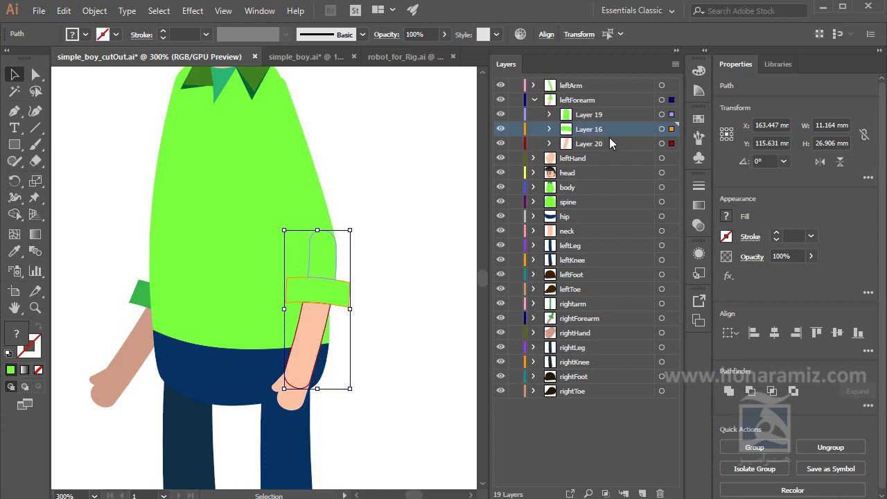
left_click(643, 493)
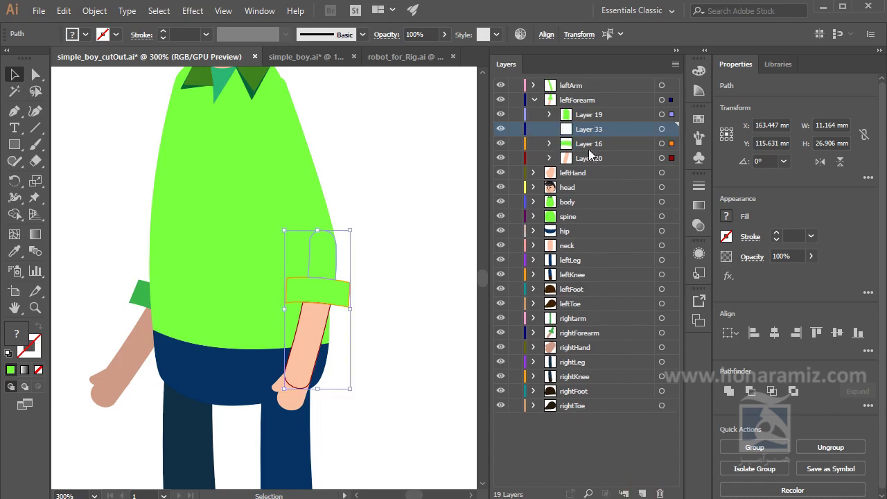
left_click_drag(588, 129, 568, 447)
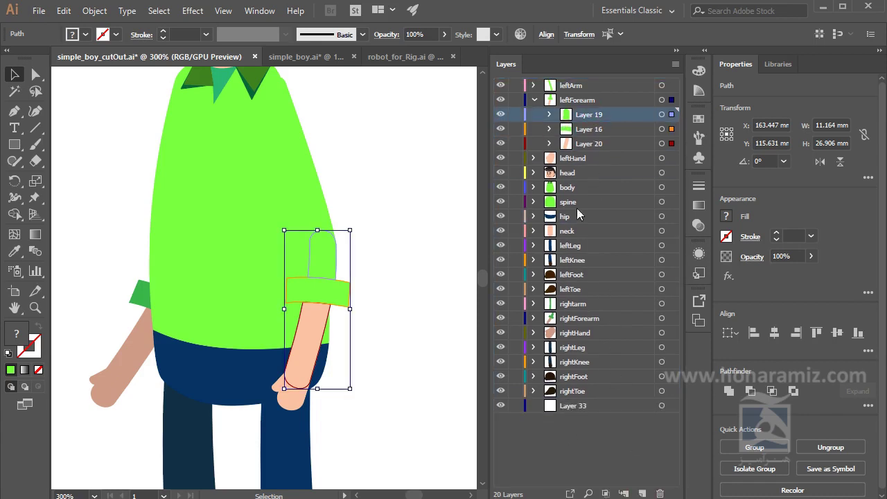
left_click_drag(584, 136, 570, 437)
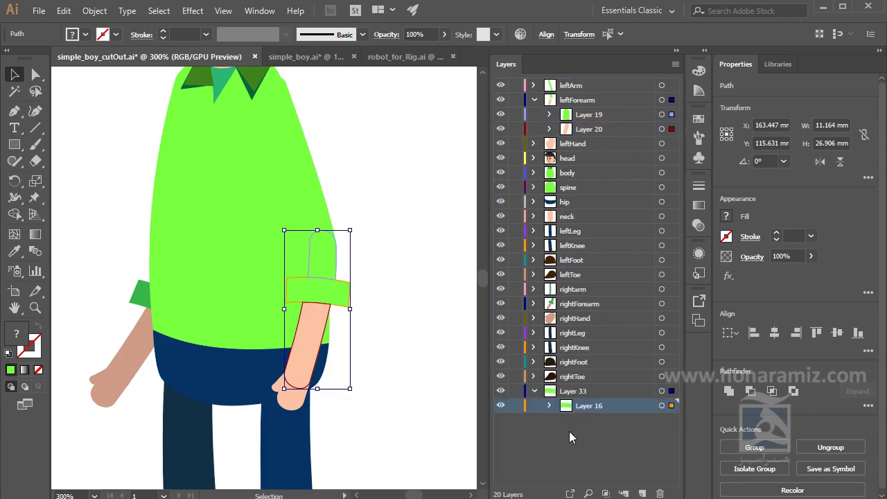
left_click(574, 392)
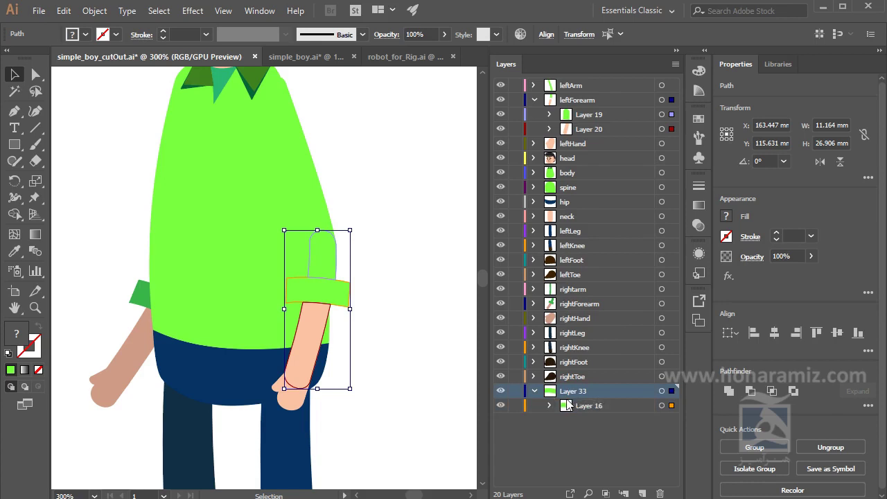
key("ctrl+z")
key("ctrl+z")
key("ctrl+z")
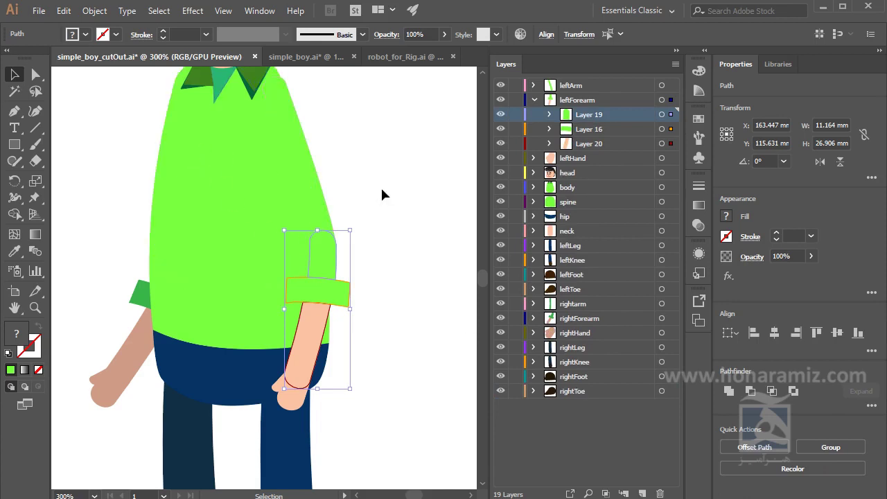
scroll(380, 186, "down", 3)
scroll(380, 186, "up", 1)
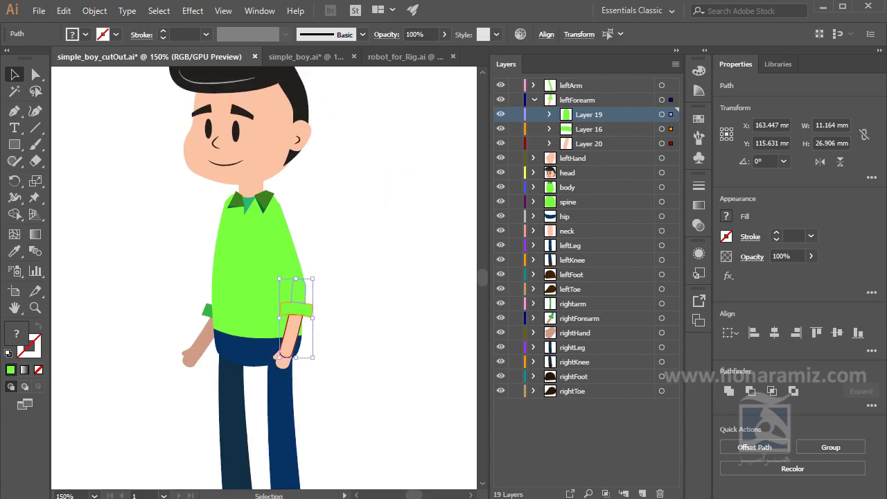
Step: Switch to After Effects and delete the simple_boy_cutOut composition and its Layers folder from the project
mouse_move(407, 498)
left_click(298, 494)
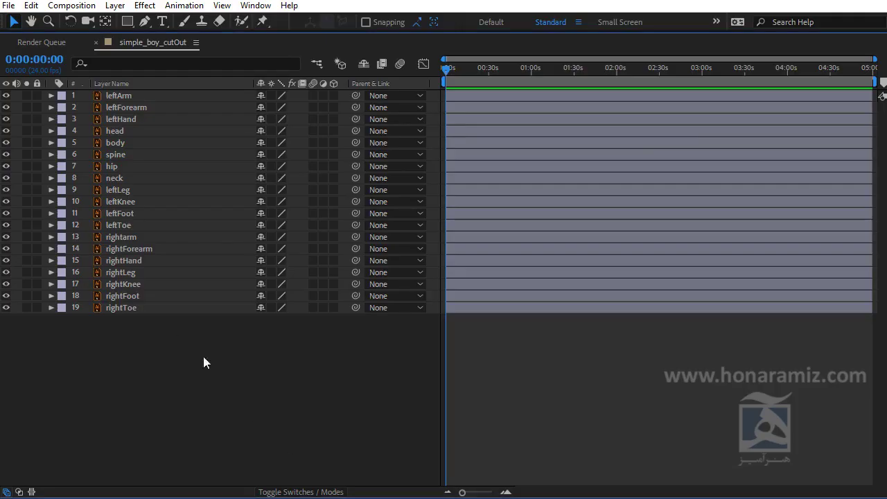
left_click_drag(70, 160, 115, 243)
key("Delete")
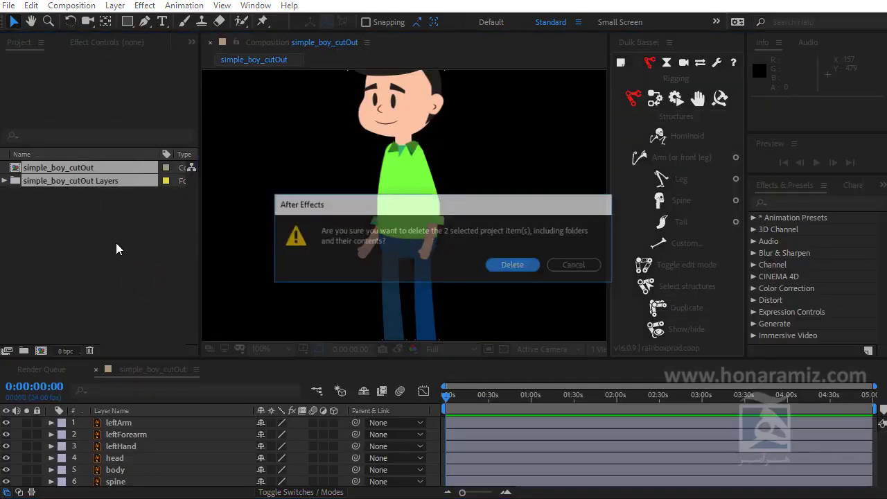
key("Return")
Step: Import simple_boy_cutOut.ai as Footage with Merged Layers
double_click(131, 259)
double_click(540, 124)
left_click(641, 171)
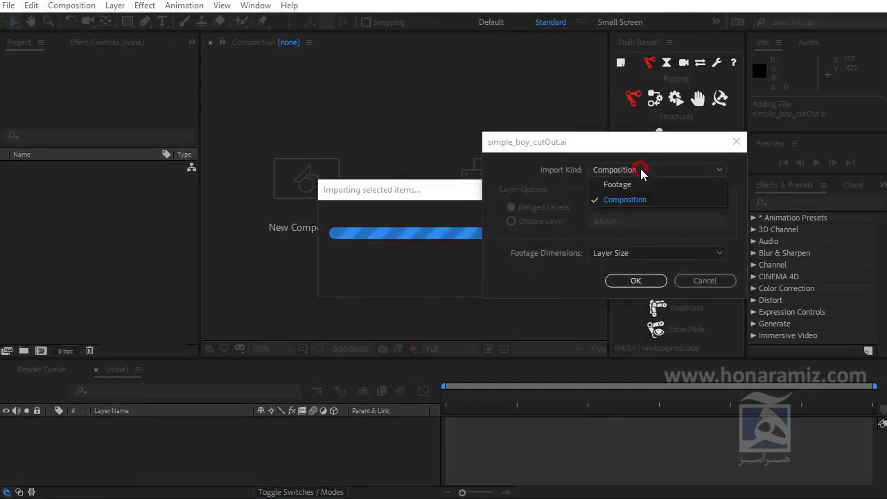
left_click(627, 185)
left_click(634, 281)
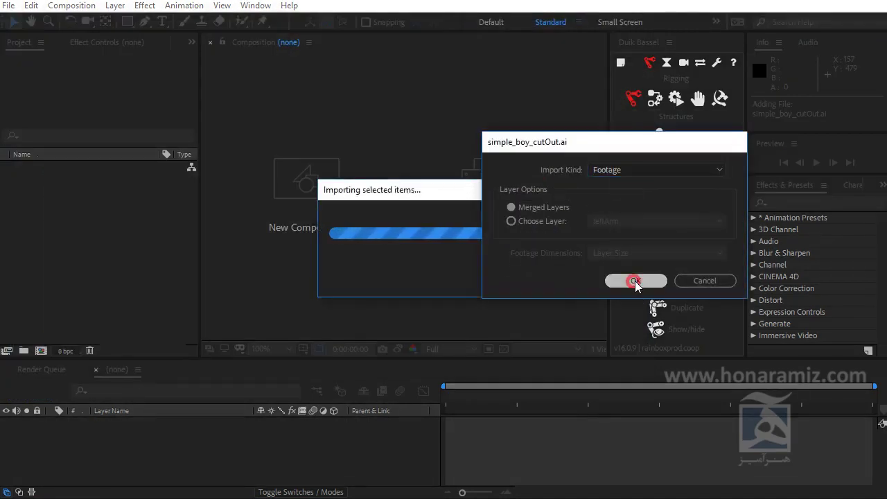
Step: Create a composition from the simple_boy_cutOut.ai footage and check the whole character in it
left_click_drag(58, 177, 44, 346)
key("comma")
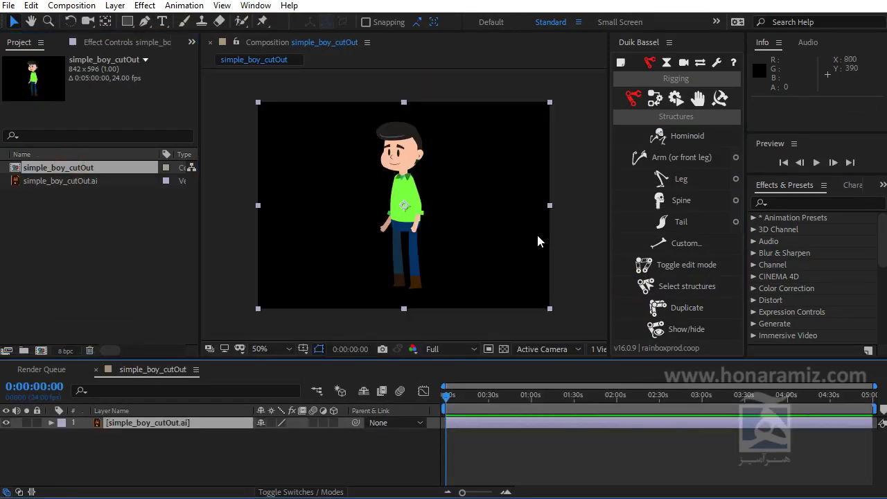
key("period")
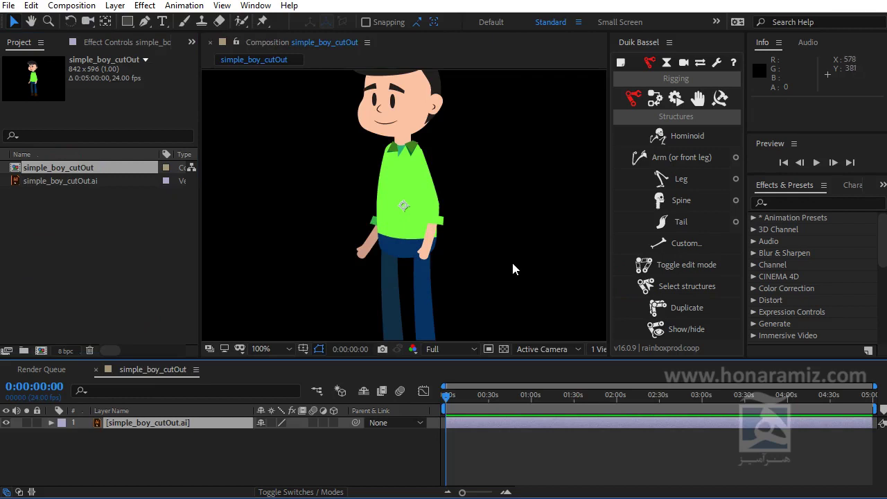
Step: Convert the simple_boy_cutOut.ai layer to a layered comp and open the nested composition to view its separate layers
right_click(194, 428)
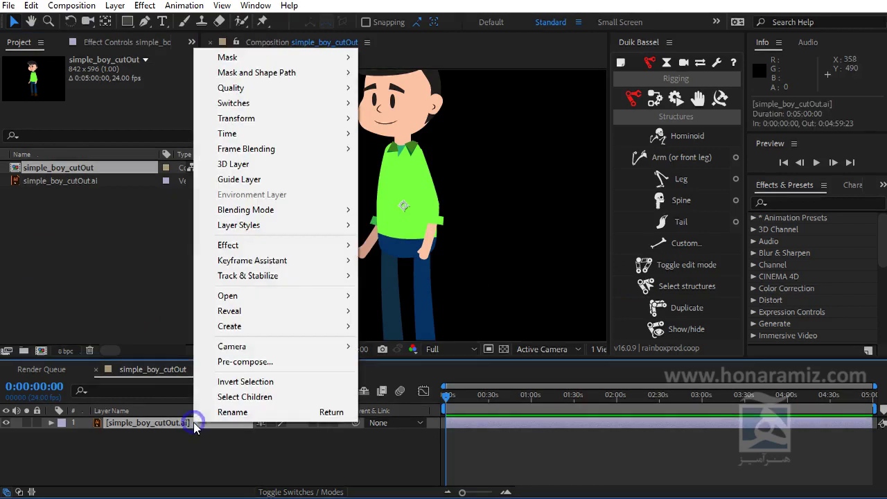
mouse_move(267, 335)
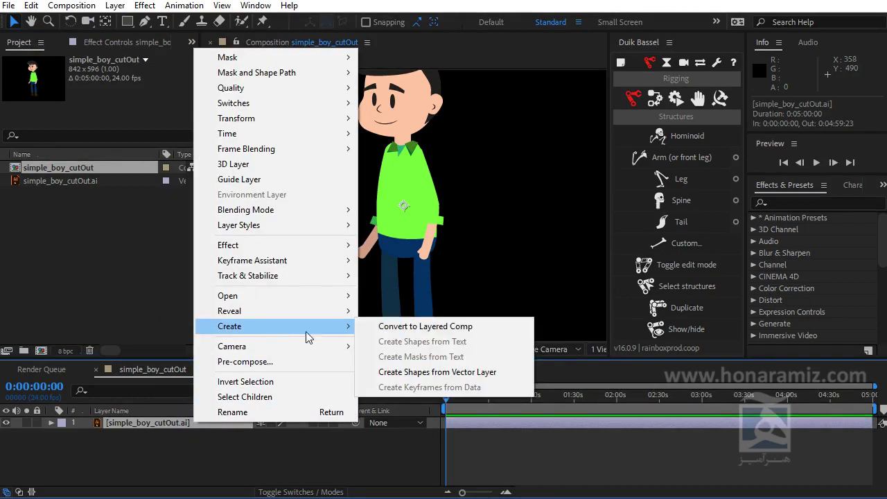
left_click(427, 327)
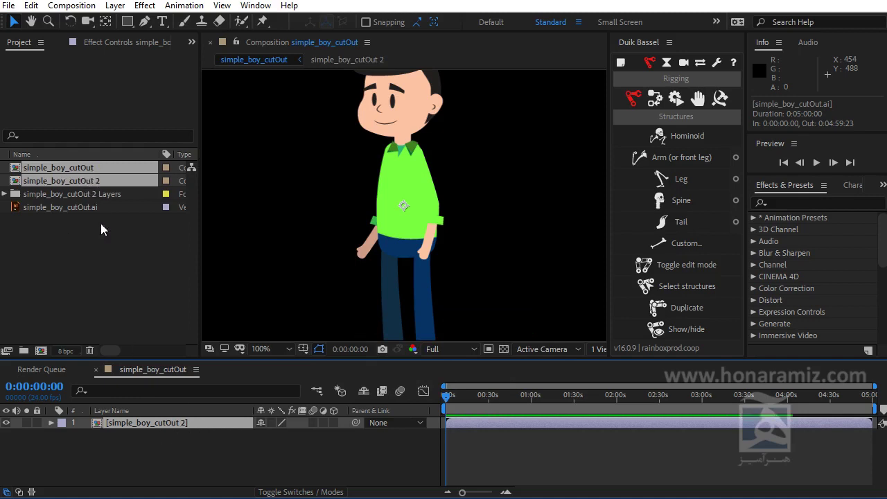
double_click(155, 425)
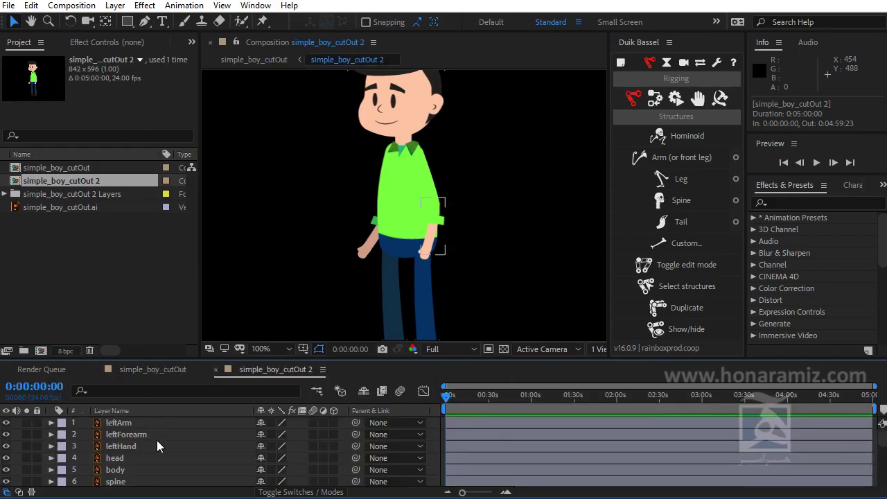
key("grave")
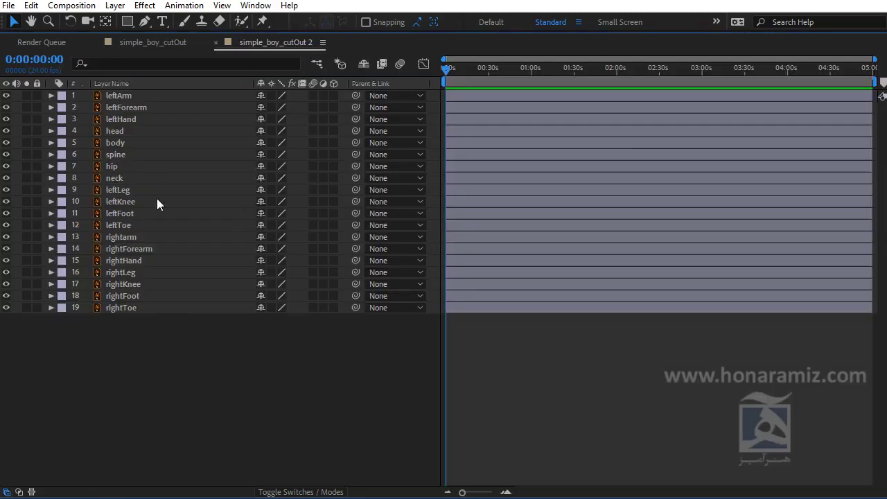
key("grave")
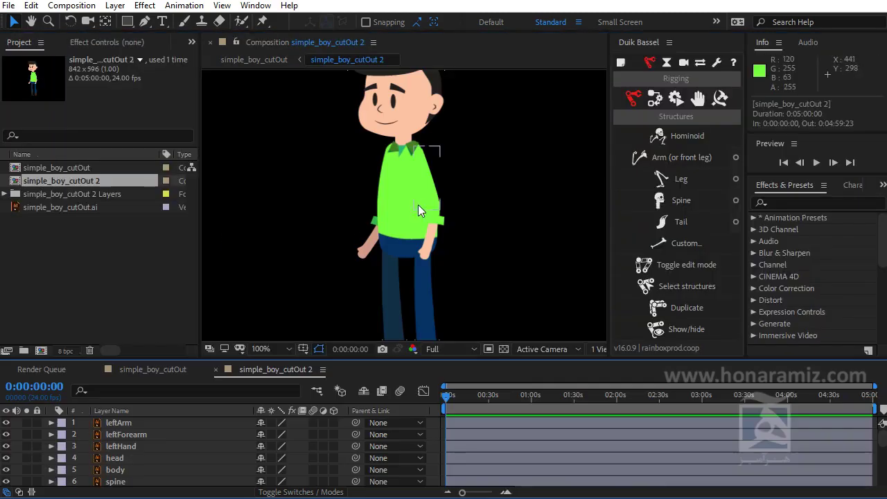
Step: Move the leftArm layer away from the body, and undo both the move and the layered comp conversion
left_click(430, 191)
left_click_drag(431, 190, 480, 187)
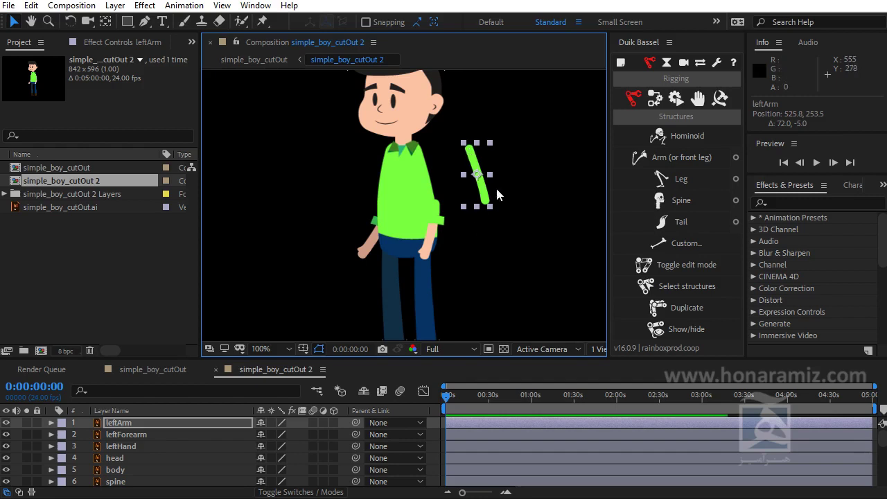
key("ctrl+z")
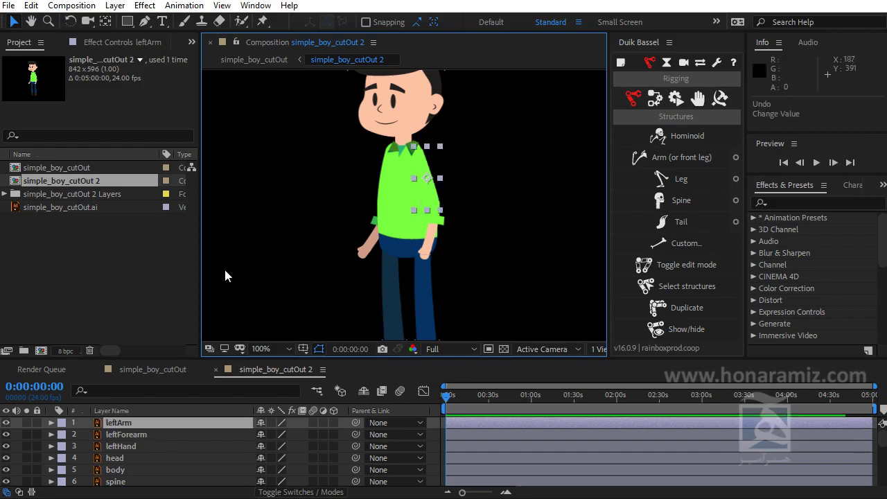
key("ctrl+z")
Step: Dismiss the file import and delete the simple_boy_cutOut composition and its footage from the project
double_click(142, 291)
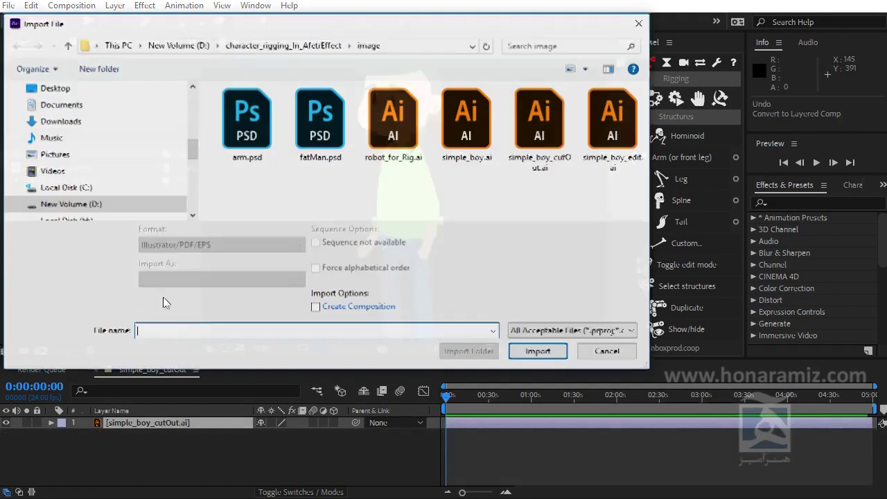
left_click(608, 351)
left_click_drag(149, 244, 94, 195)
key("Delete")
key("Return")
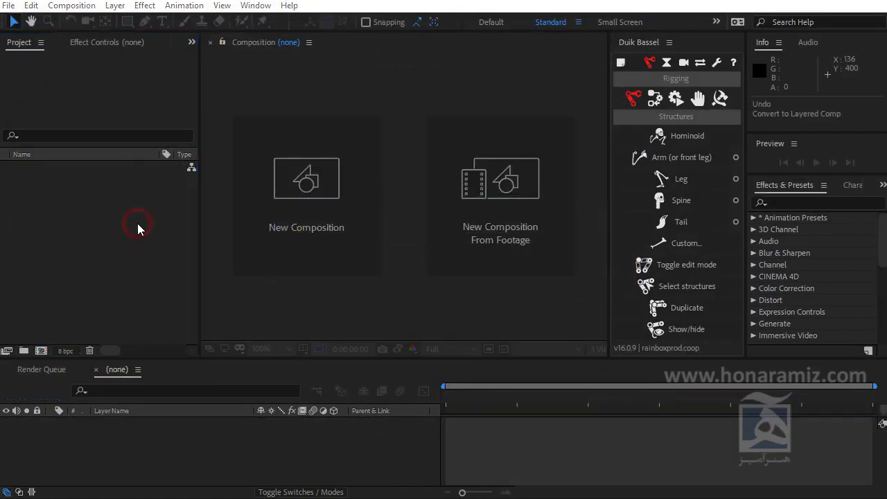
Step: Import simple_boy_cutOut.ai as a Composition with its footage dimensions matching the document, and open the imported composition
double_click(138, 227)
double_click(540, 128)
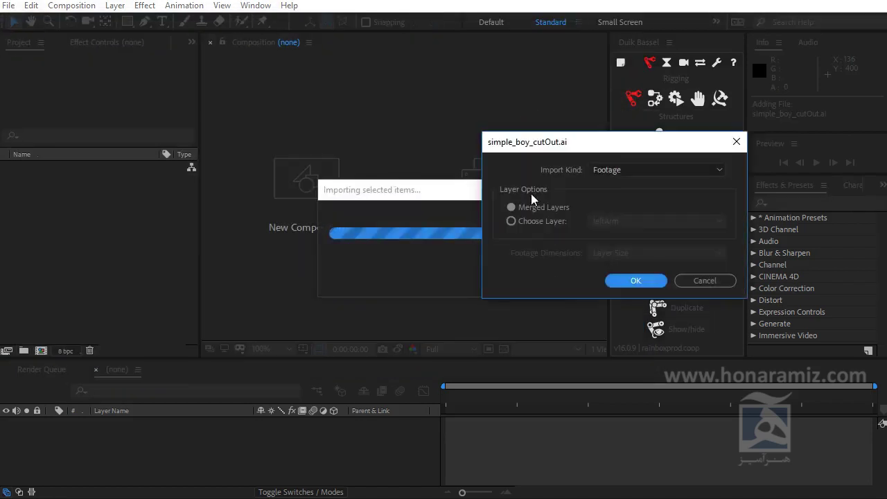
left_click(608, 176)
left_click(620, 197)
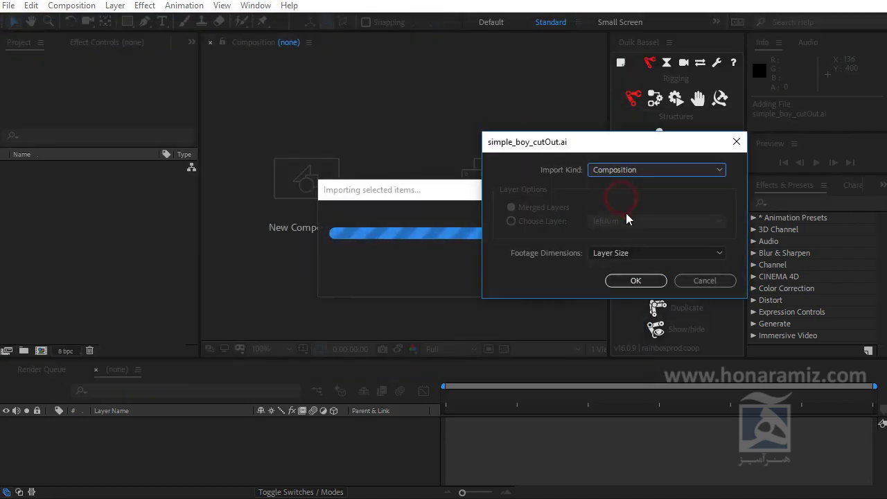
left_click(624, 252)
left_click(631, 283)
left_click(634, 281)
left_click(68, 172)
double_click(68, 171)
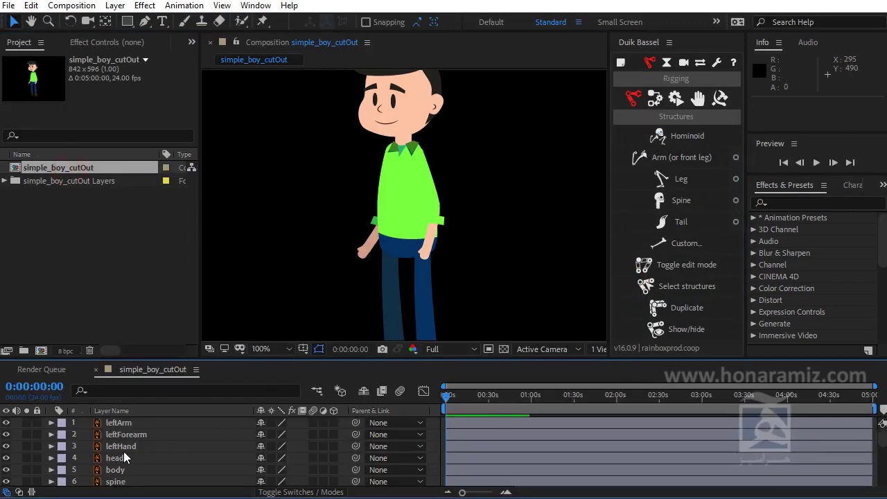
Step: Move the document-sized leftArm layer away from the body and undo the move
left_click(111, 424)
key("comma")
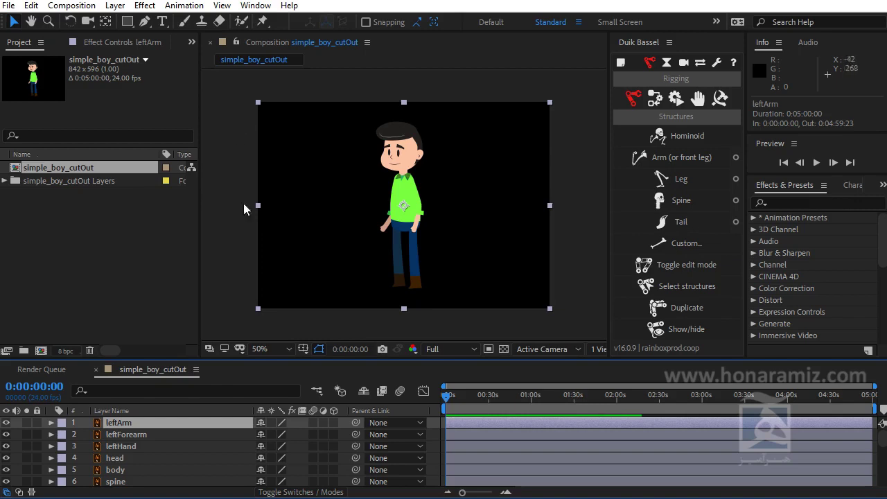
left_click_drag(431, 203, 495, 196)
key("ctrl+z")
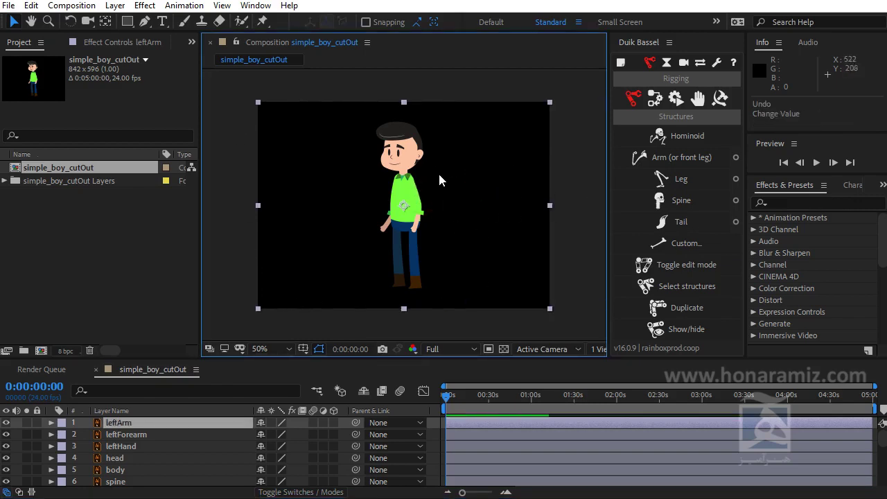
Step: Delete the simple_boy_cutOut composition and its Layers folder from the project
left_click(88, 220)
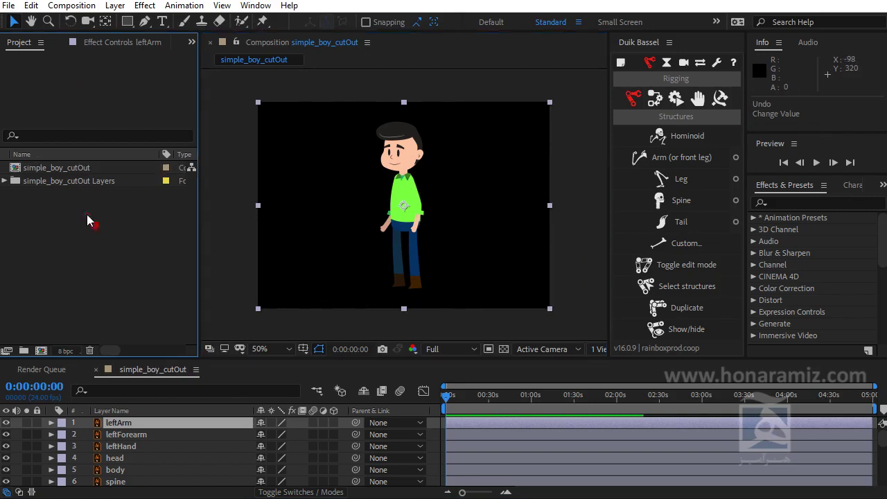
key("ctrl+a")
key("Delete")
key("Return")
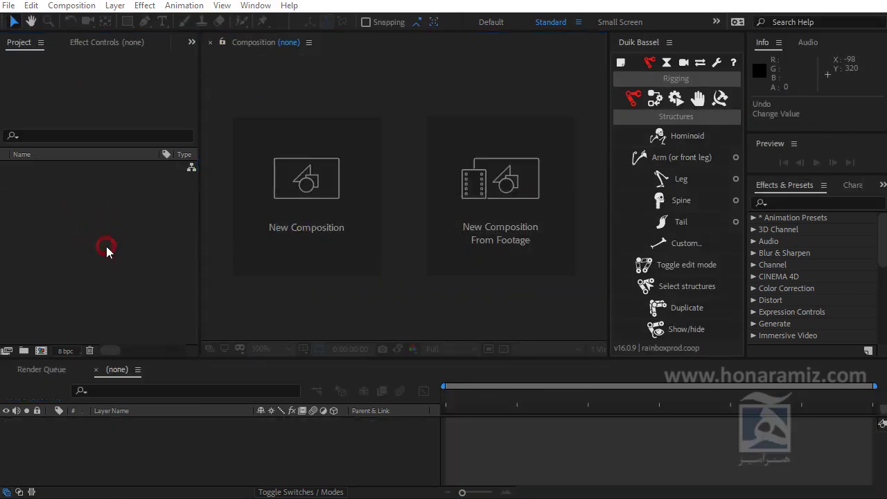
Step: Import simple_boy_cutOut.ai again as Footage and create a new composition from it
double_click(107, 251)
double_click(541, 122)
left_click(632, 169)
left_click(639, 182)
left_click(641, 279)
left_click_drag(68, 180, 41, 351)
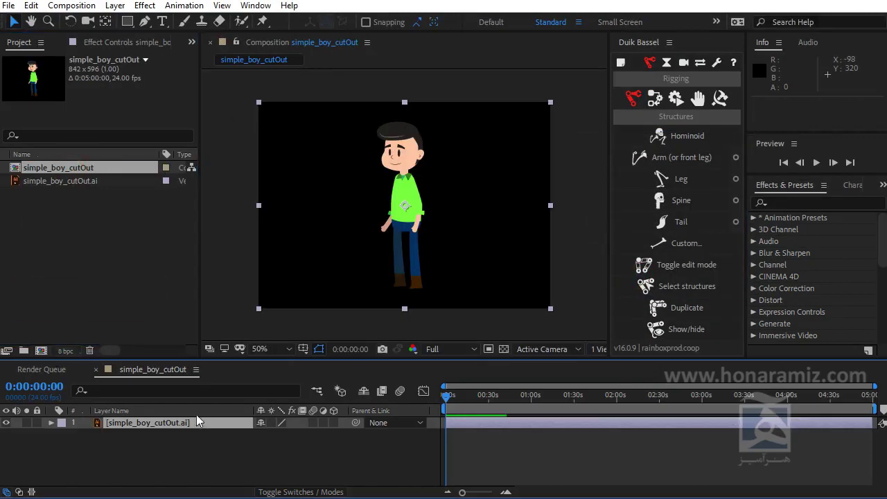
Step: Convert the simple_boy_cutOut.ai layer to a layered comp and open the nested composition to view its full layer list
right_click(219, 424)
mouse_move(353, 331)
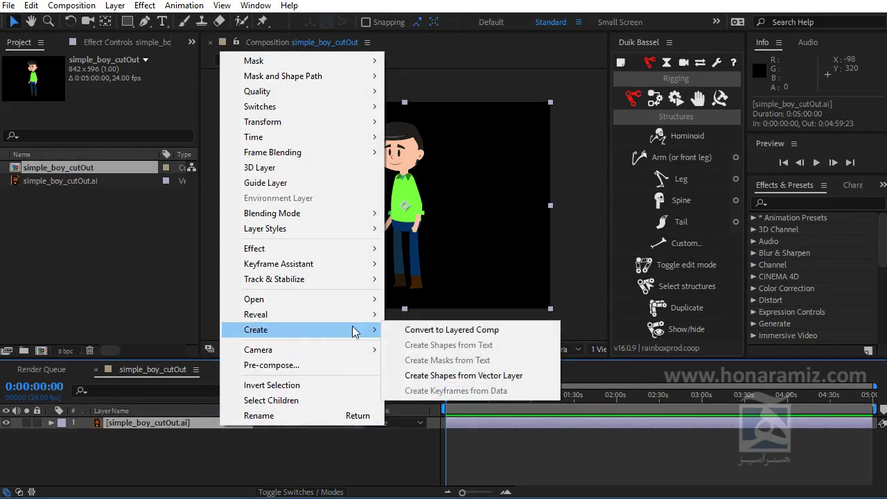
left_click(480, 334)
double_click(201, 423)
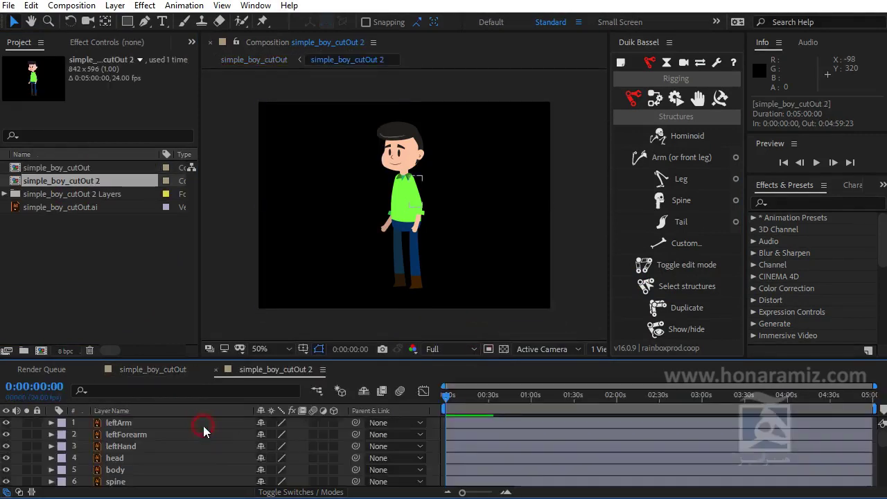
key("grave")
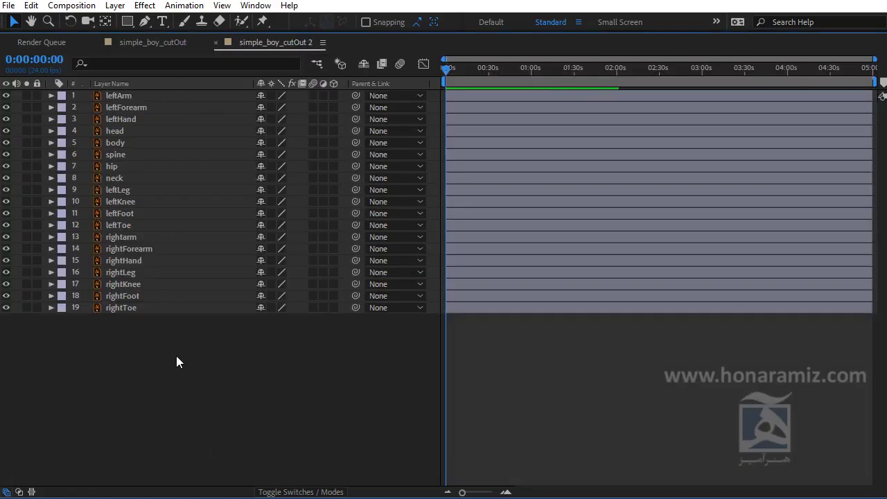
key("grave")
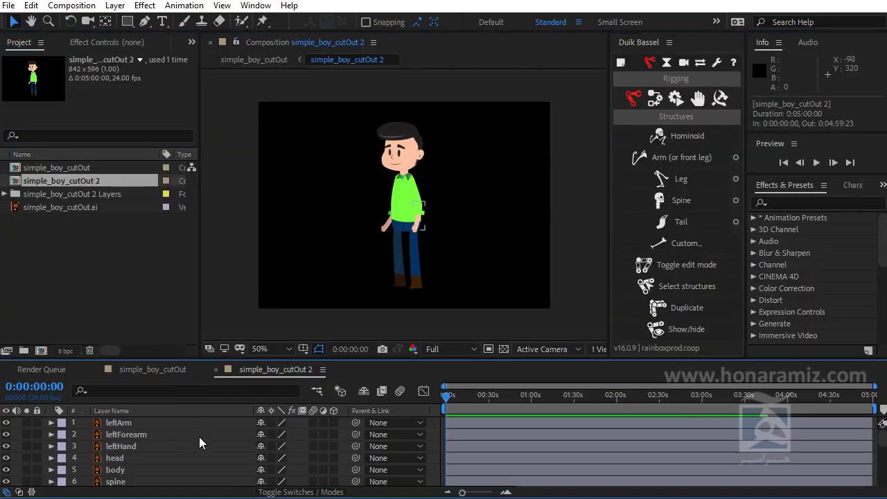
Step: Create shapes from vector layers for all the Illustrator layers from leftArm to rightToe
key("period")
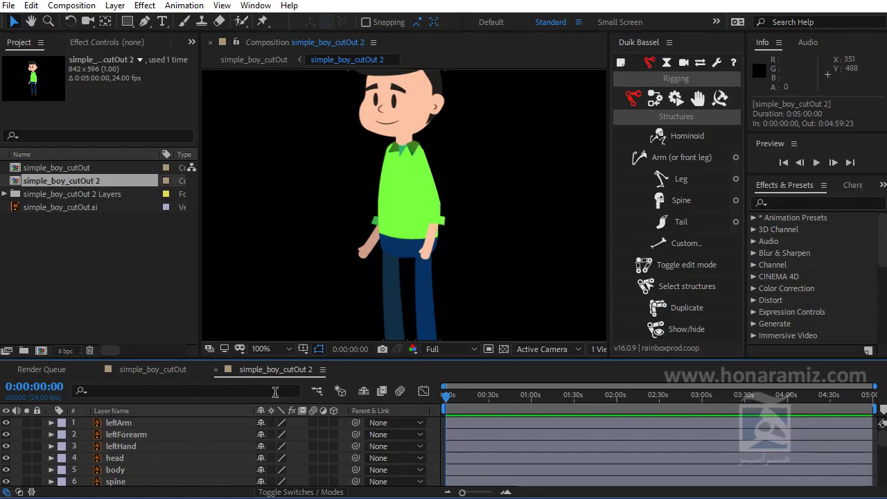
left_click(138, 423)
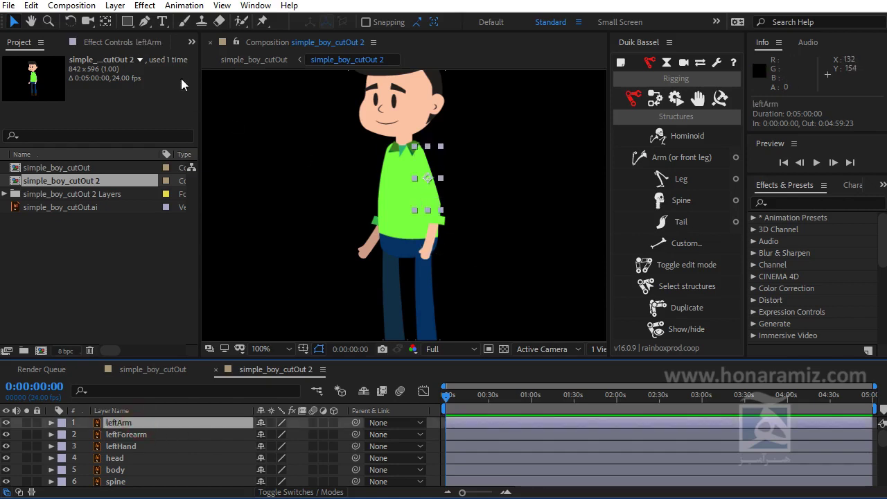
left_click(143, 23)
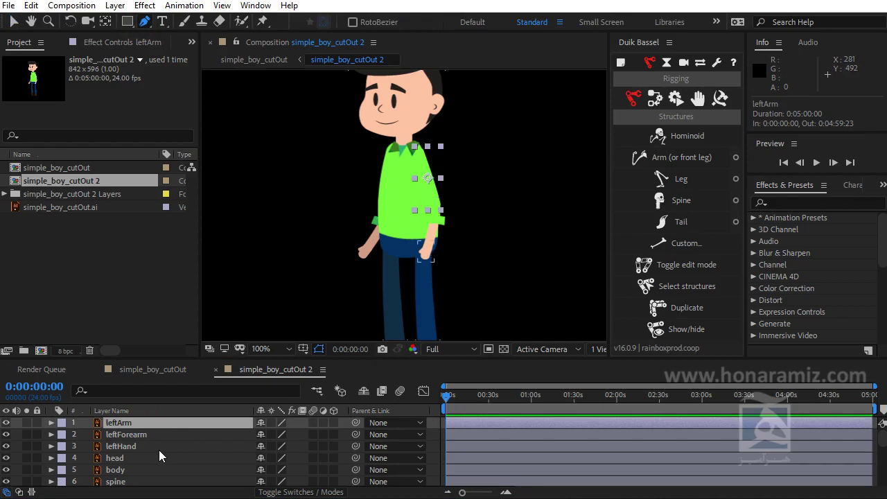
key("grave")
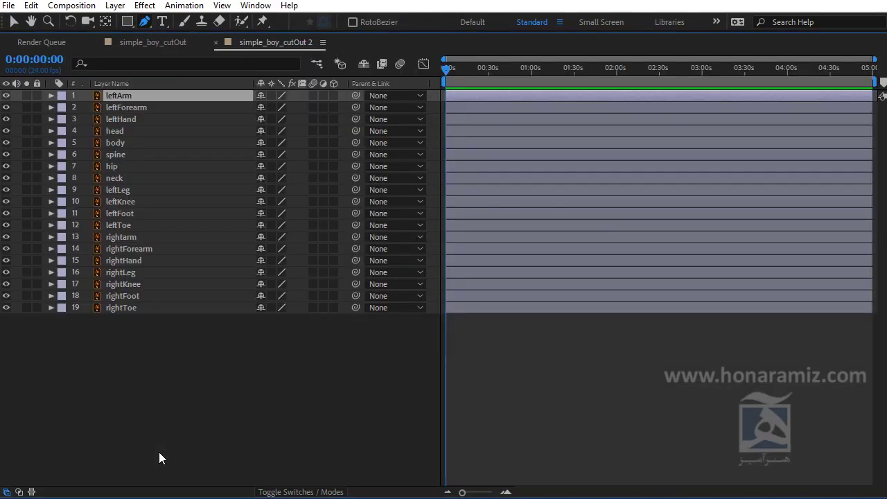
left_click(142, 309, "shift")
right_click(176, 150)
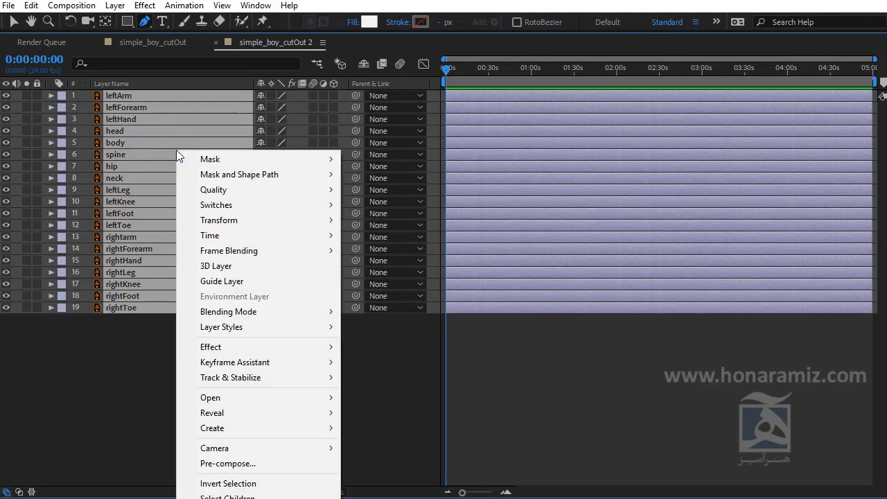
mouse_move(287, 429)
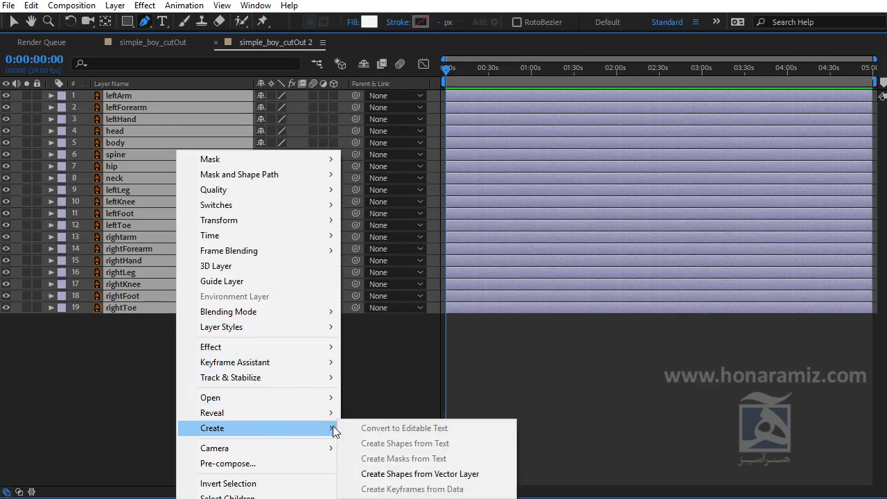
left_click(449, 477)
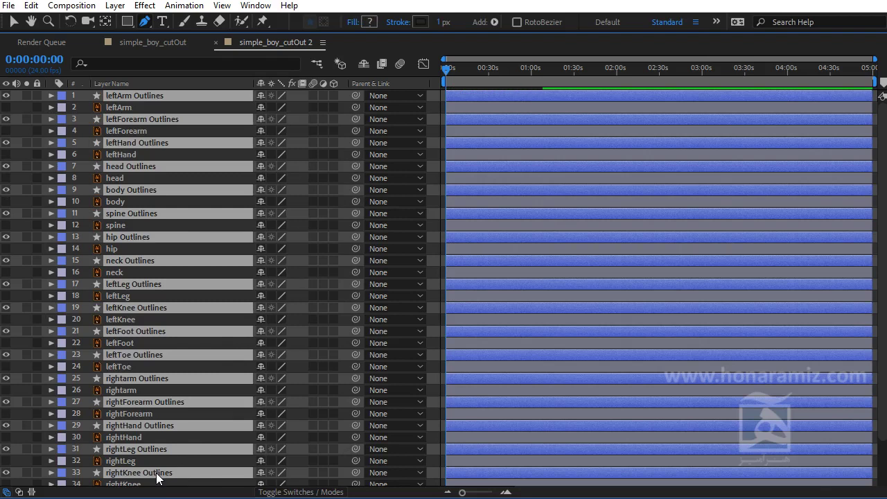
Step: Move all the Outlines shape layers to the top of the layer stack and deselect them
left_click_drag(158, 478, 143, 104)
key("grave")
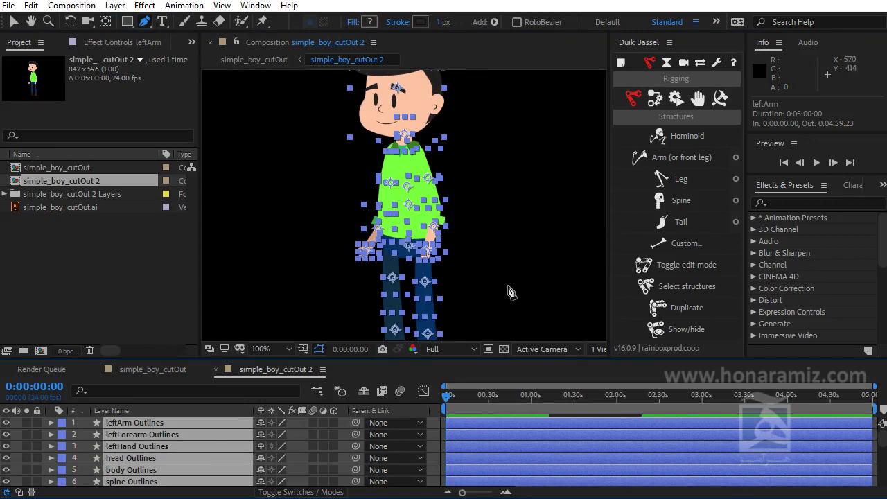
key("v")
left_click(528, 284)
Step: Delete the original Illustrator layers from leftArm to rightToe, keeping only the Outlines shape layers
scroll(209, 444, "down", 5)
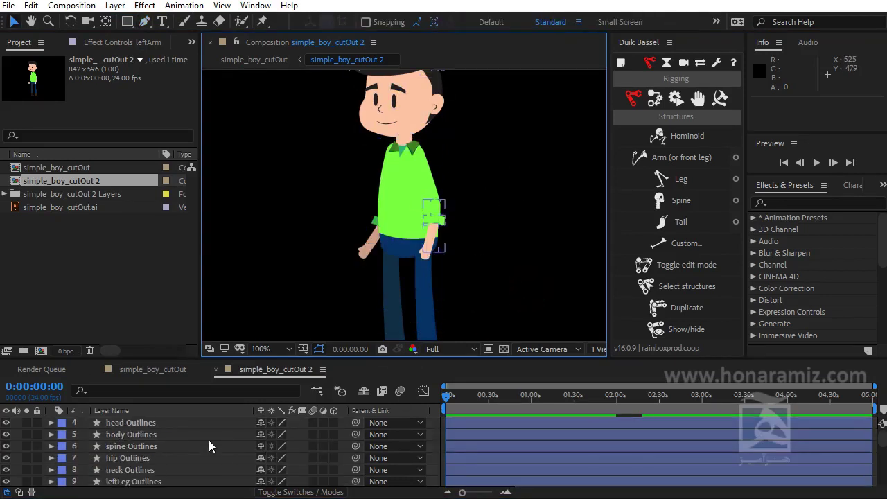
scroll(138, 458, "down", 2)
scroll(139, 457, "up", 1)
key("grave")
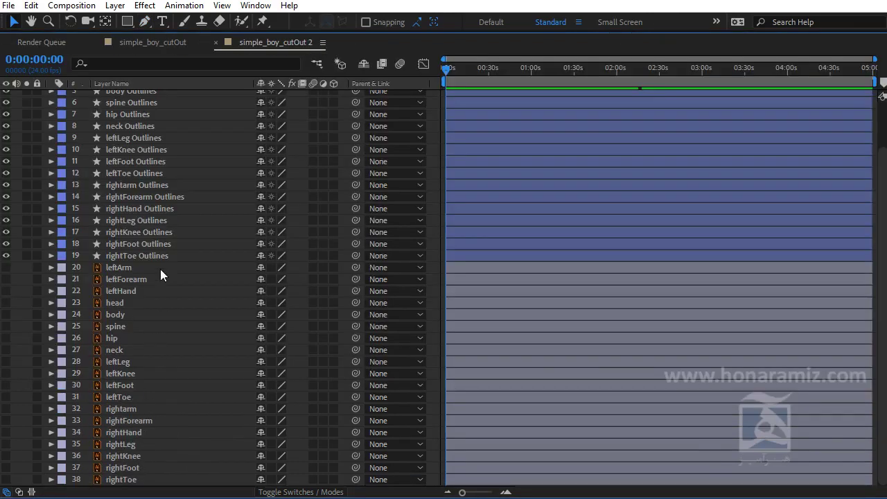
left_click(104, 267)
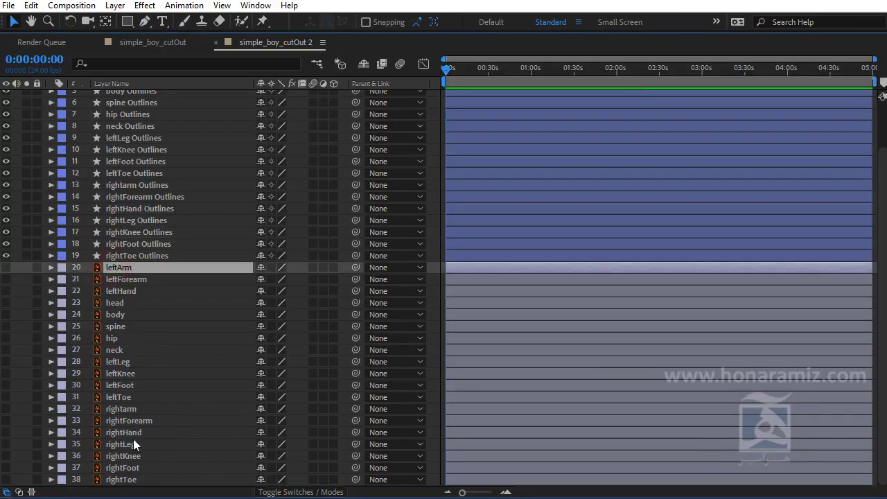
left_click(121, 480, "shift")
key("Delete")
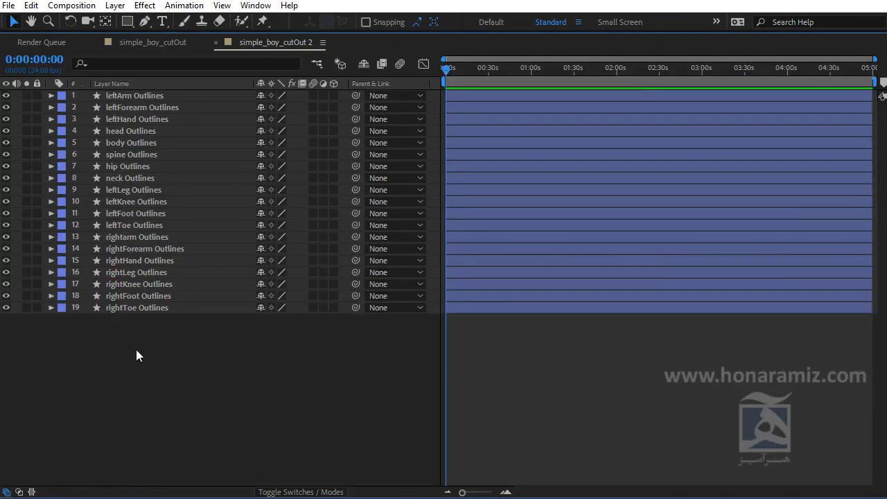
key("grave")
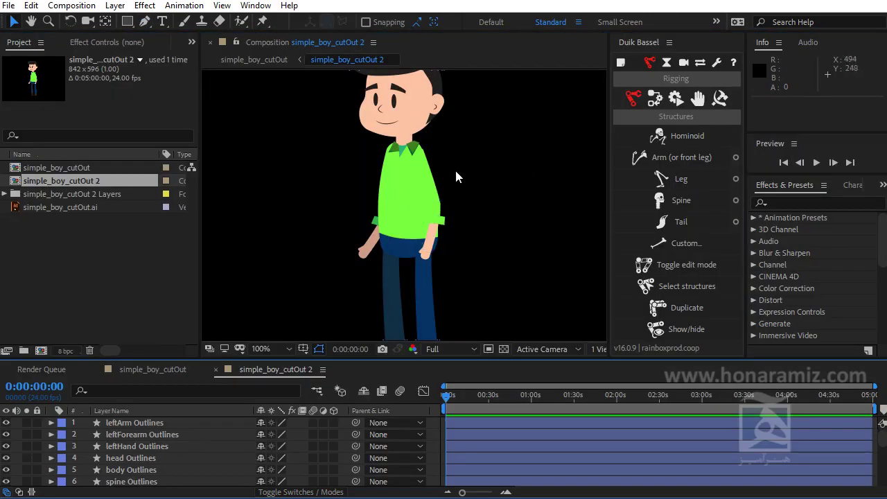
Step: Move the leftArm Outlines layer about 62 px away from the body and undo the move
left_click(433, 184)
key("period")
left_click_drag(460, 191, 547, 181)
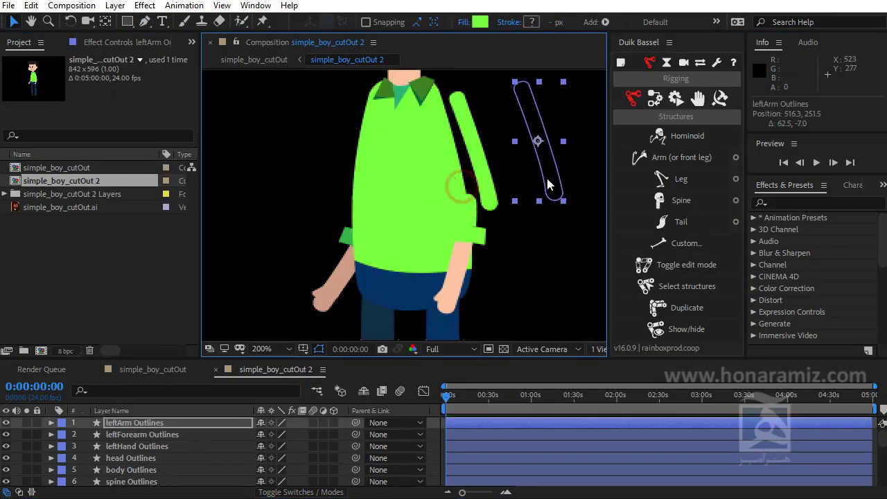
key("ctrl+z")
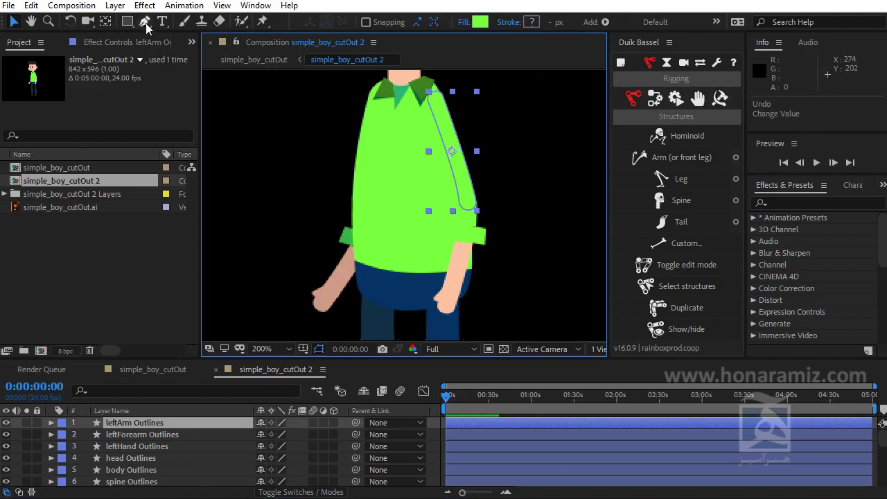
Step: Try to reshape the lower end of the leftArm Outlines path with the Pen tool, and undo the path edit
left_click(144, 21)
key("period")
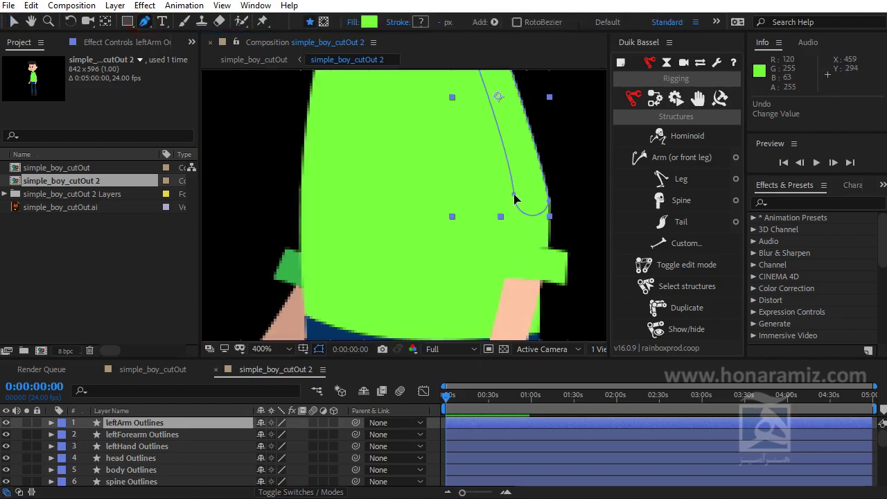
left_click(514, 199)
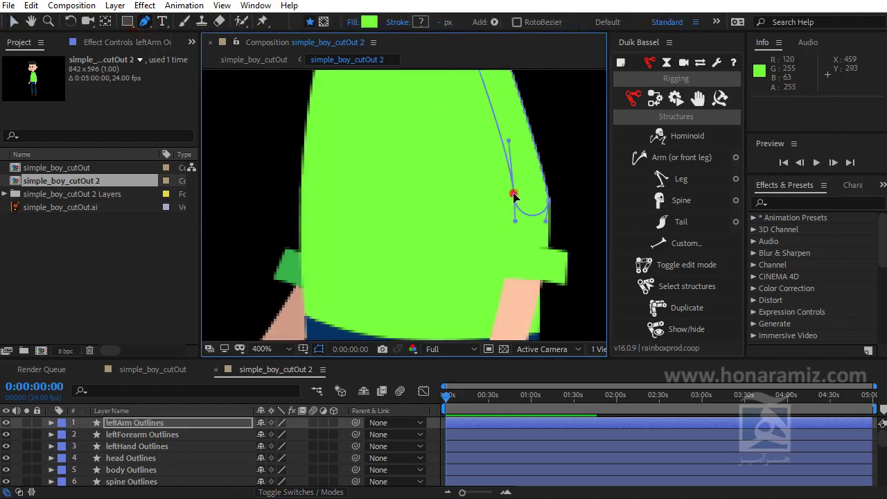
left_click(513, 196)
left_click_drag(549, 204, 477, 248)
left_click_drag(501, 113, 539, 256)
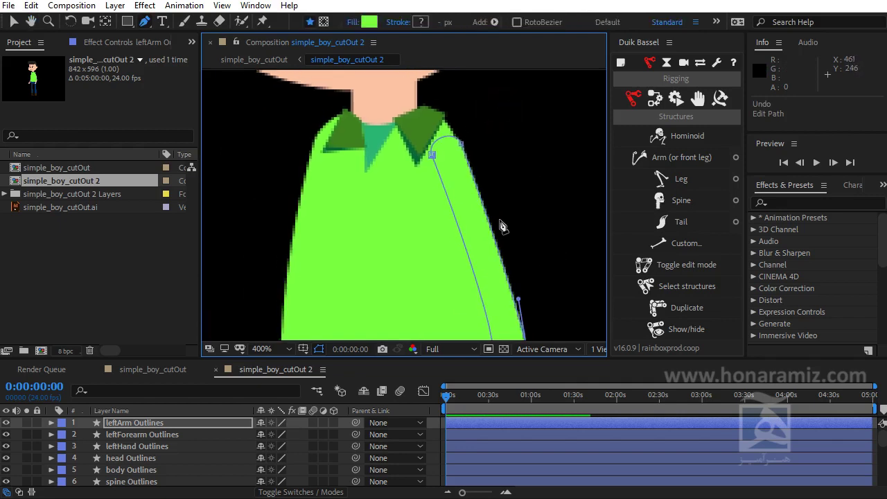
Step: Examine the character's sleeves, hands and face shapes up close, and return to the wider view of the character
key("alt+Tab")
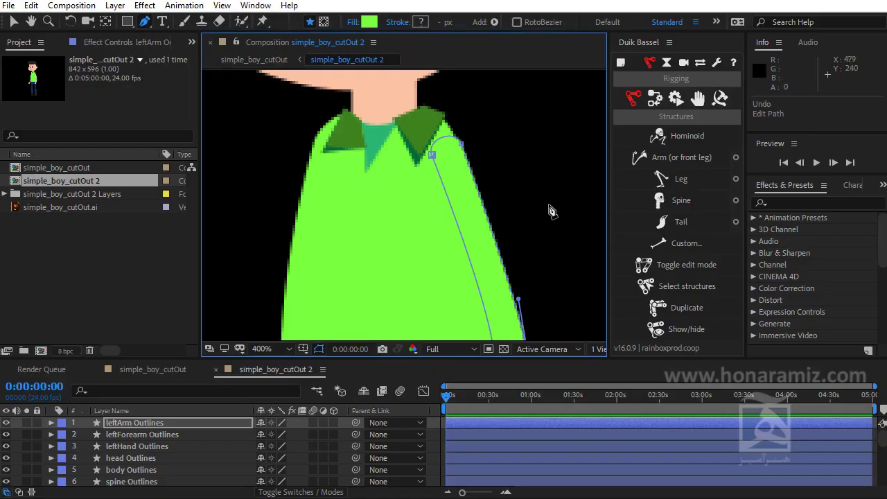
key("h")
left_click_drag(499, 192, 478, 83)
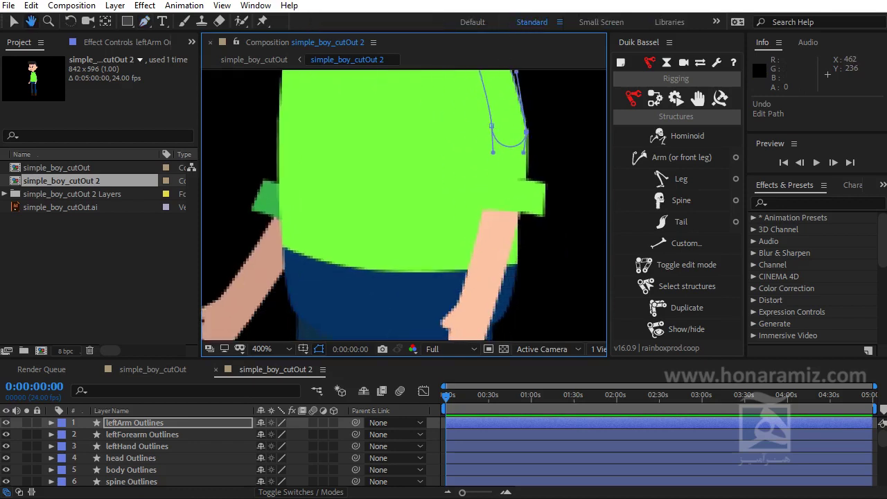
left_click_drag(476, 192, 463, 291)
left_click_drag(444, 154, 456, 316)
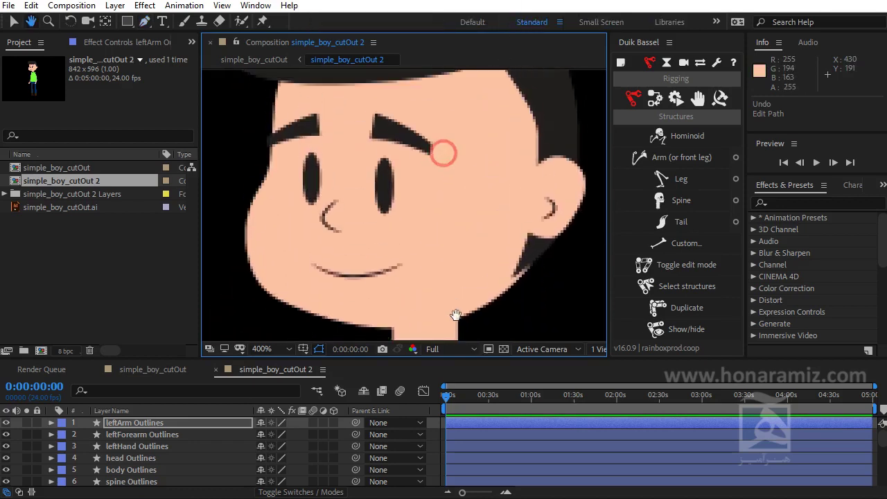
key("g")
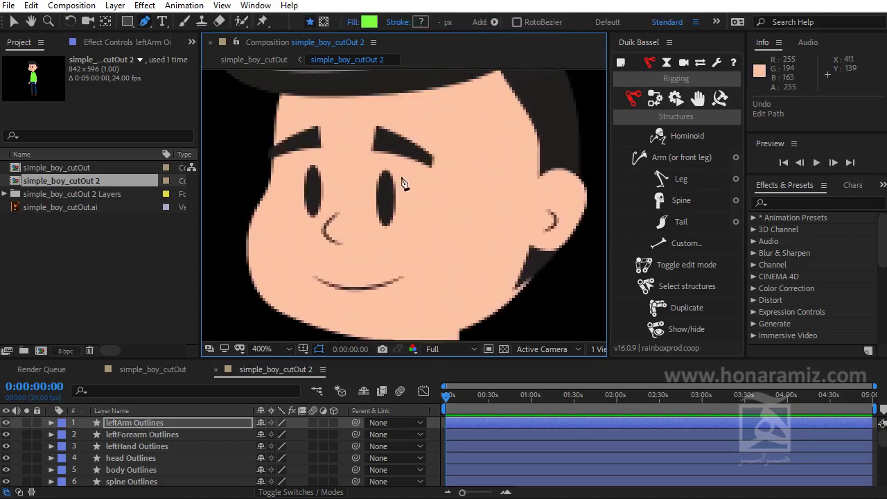
key("slash")
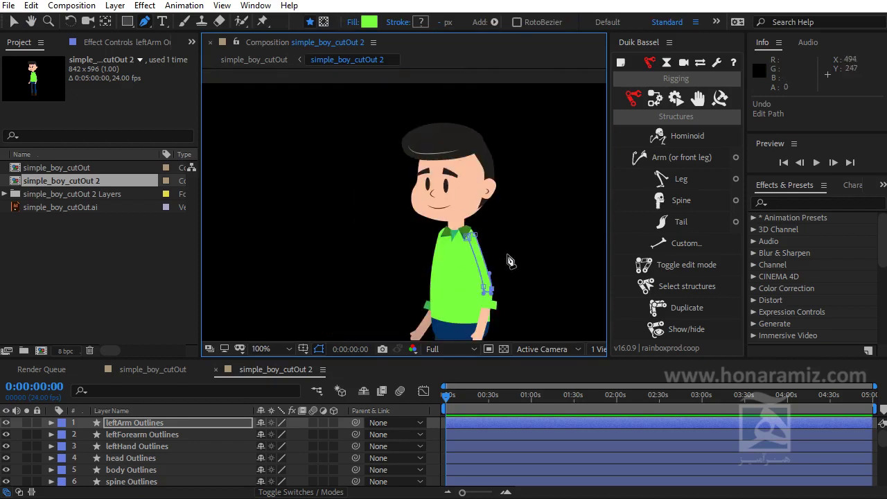
Step: Examine the contents of the leftArm Outlines layer and collapse the layer again
left_click_drag(495, 257, 439, 200)
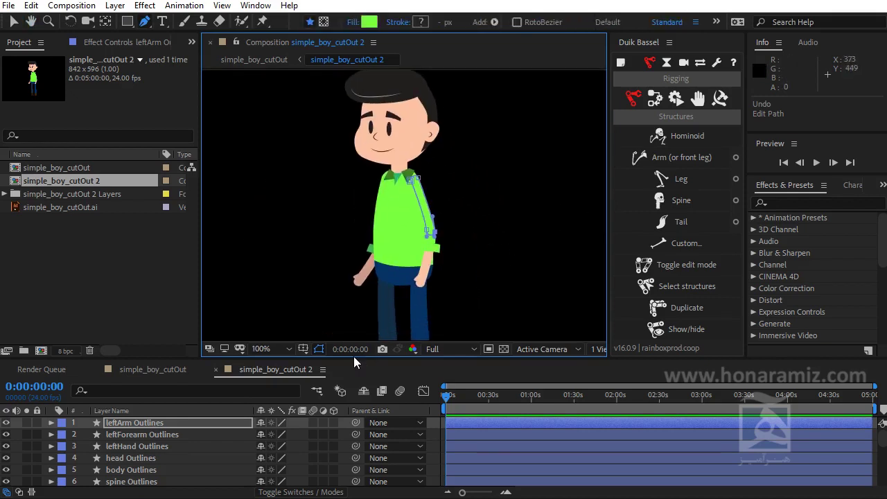
left_click(137, 424)
left_click(51, 422)
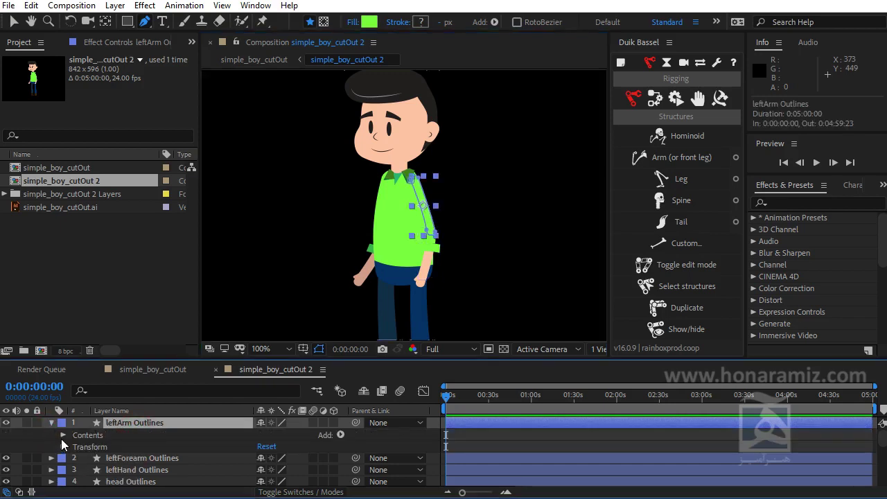
left_click(62, 435)
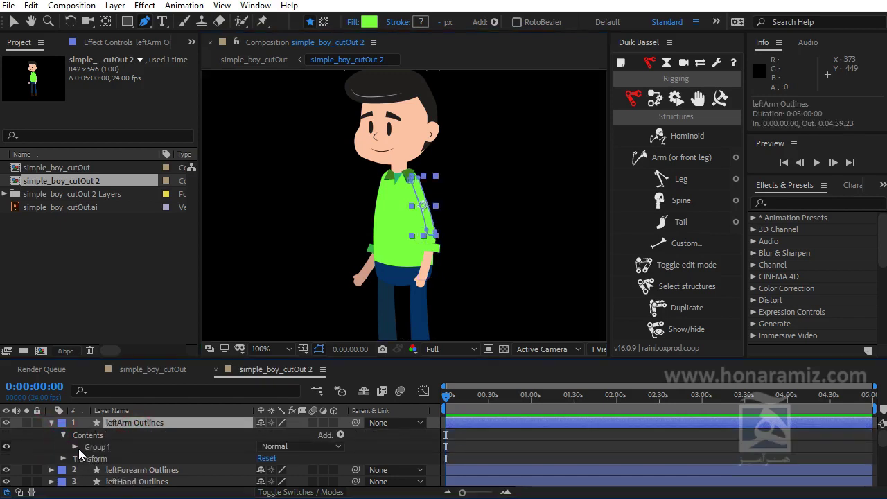
left_click(52, 422)
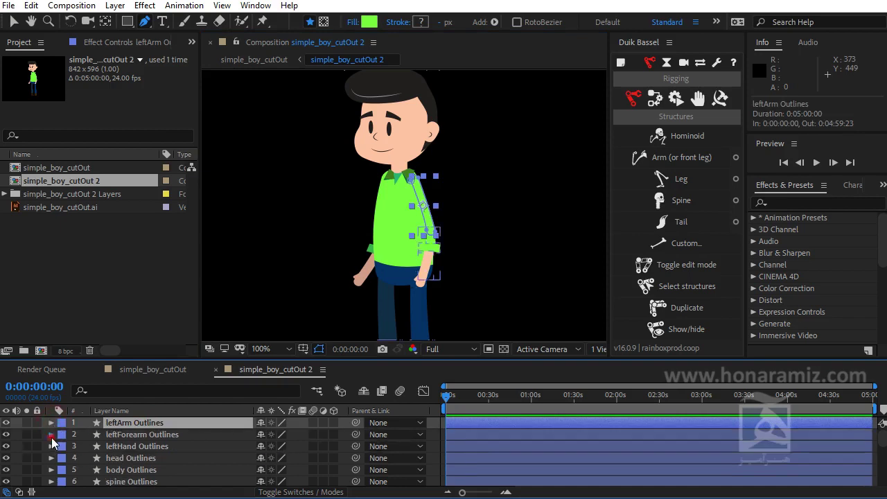
Step: Expand the leftForearm Outlines layer down to its shape groups, and toggle the layer's visibility off and on to identify it
left_click(51, 435)
left_click(56, 447)
left_click(62, 447)
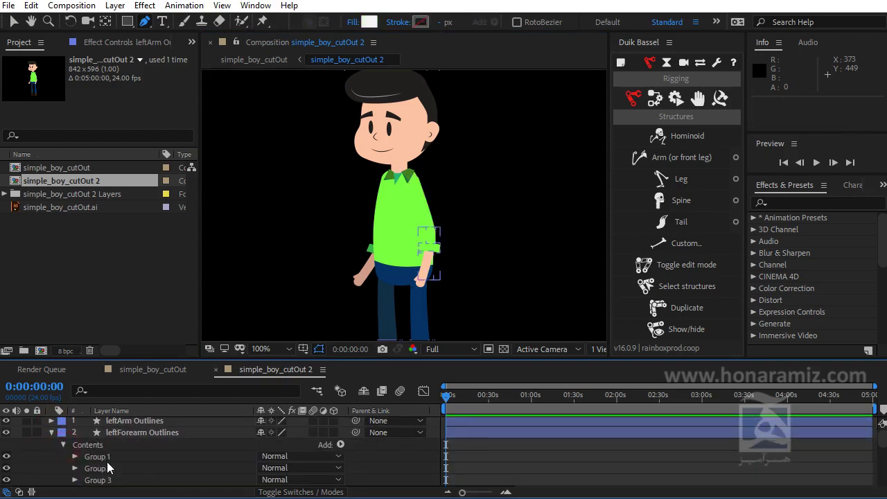
scroll(141, 456, "down", 2)
left_click(7, 444)
left_click(6, 444)
left_click(7, 432)
left_click(7, 433)
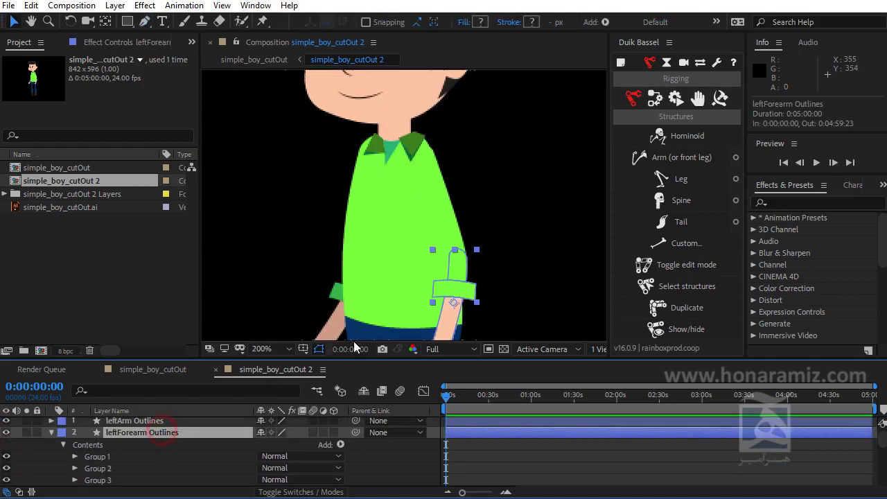
Step: Move the leftForearm Outlines layer about 62.5 px away from the body horizontally and 14 px upward
left_click(142, 422)
left_click(143, 433)
left_click_drag(450, 268, 461, 178)
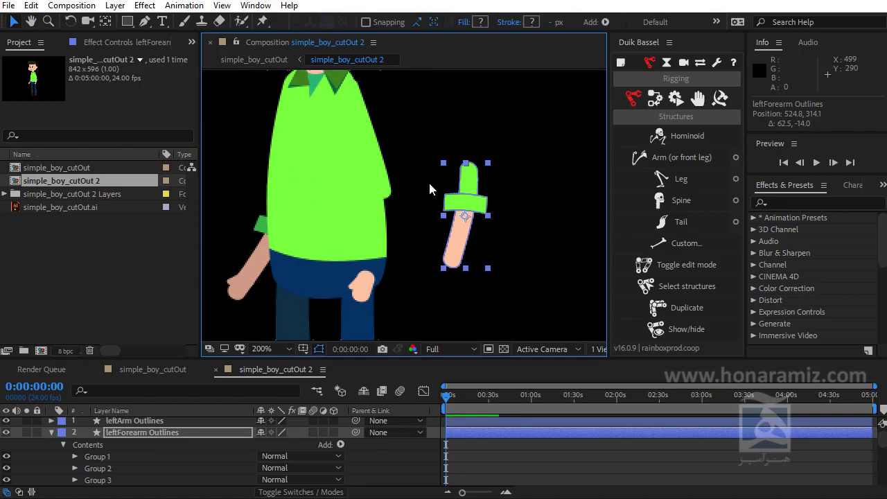
Step: Hide and show Group 1, Group 2 and Group 3 of leftForearm Outlines to check which part each group holds
left_click(97, 456)
left_click(6, 456)
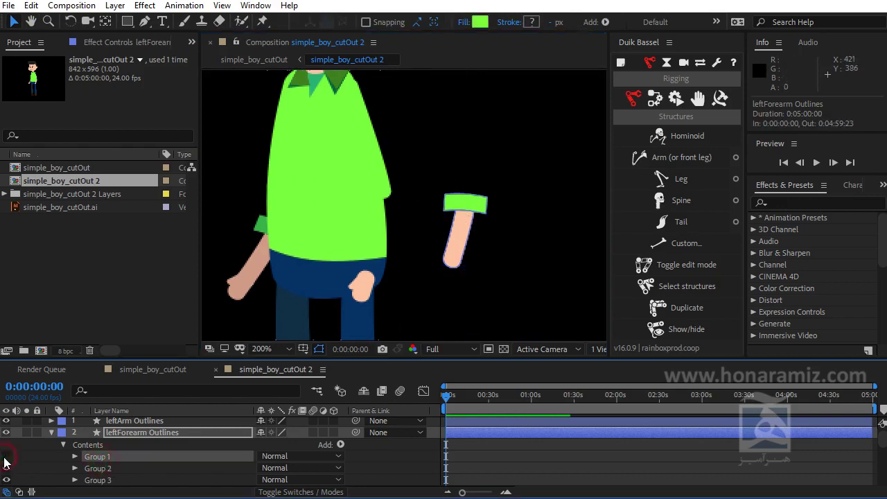
left_click(5, 468)
left_click(5, 480)
left_click(5, 481)
left_click_drag(5, 468, 9, 461)
left_click(6, 456)
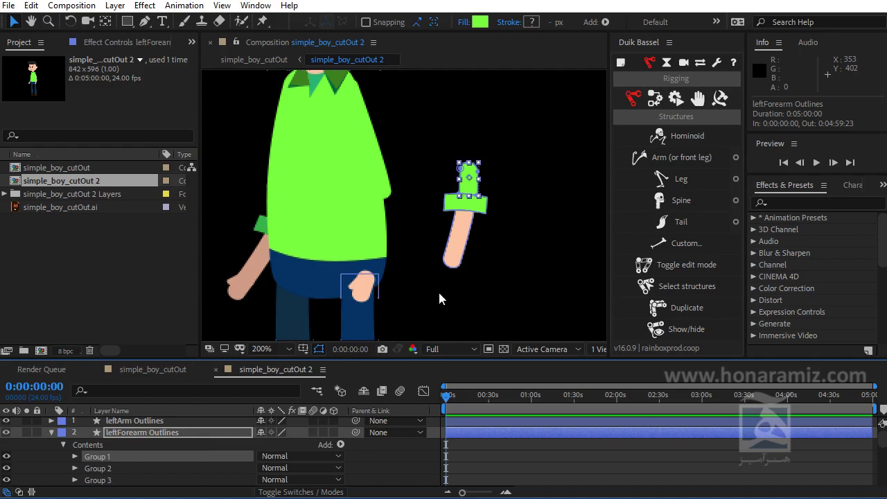
Step: Undo the group visibility changes and the move of the leftForearm Outlines layer
key("ctrl+z")
key("ctrl+z")
key("ctrl+z")
key("ctrl+z")
key("ctrl+z")
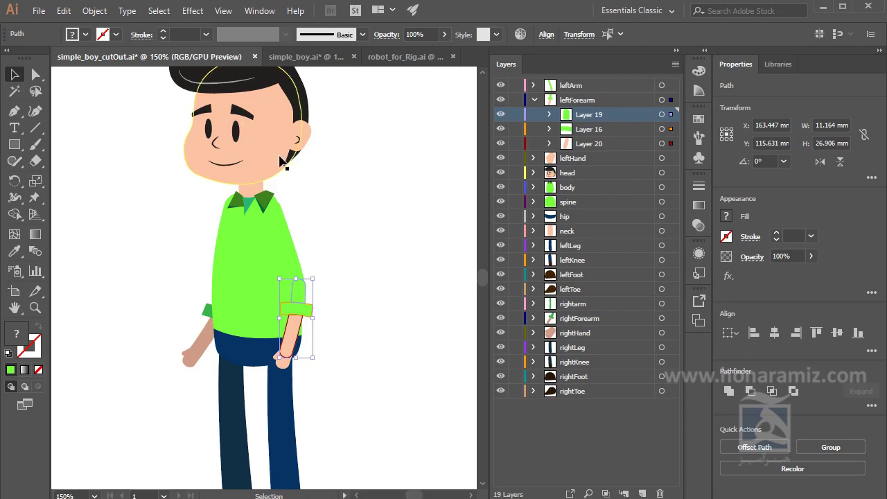
Step: Switch to Illustrator, expand the head layer and locate the face path by toggling its visibility off and on
left_click(366, 359)
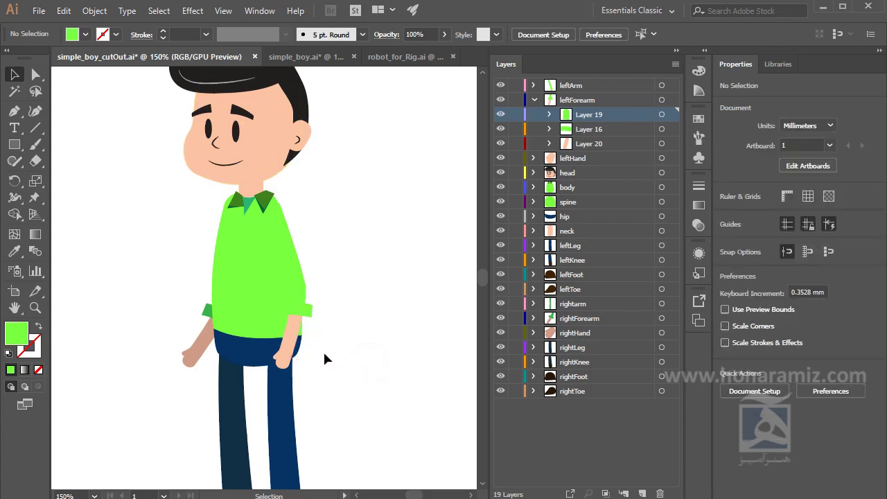
left_click(254, 161)
key("ctrl+plus")
key("ctrl+plus")
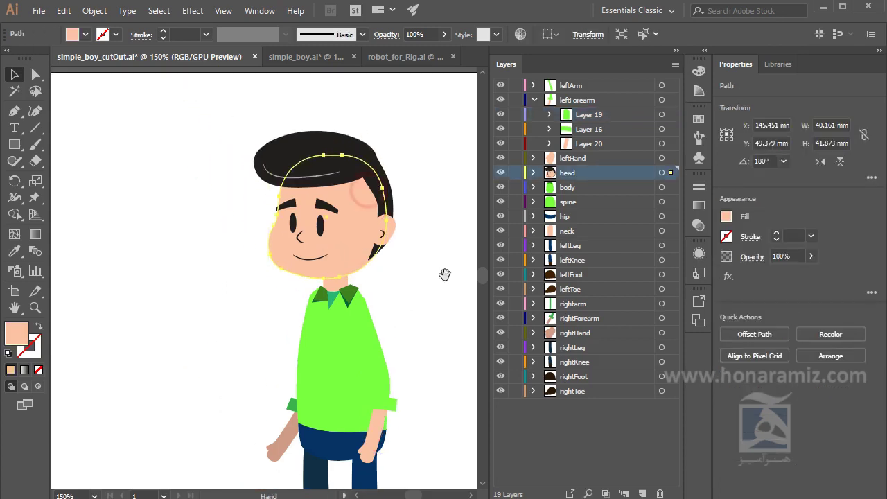
left_click(533, 173)
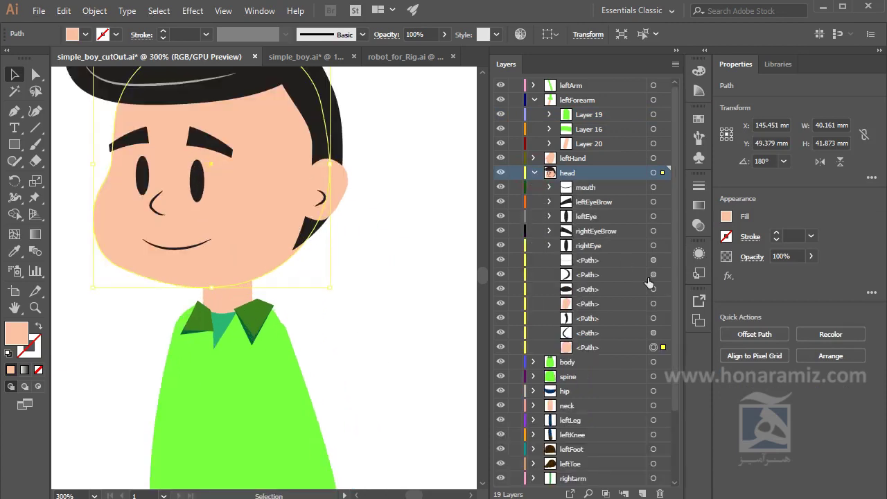
left_click(593, 350)
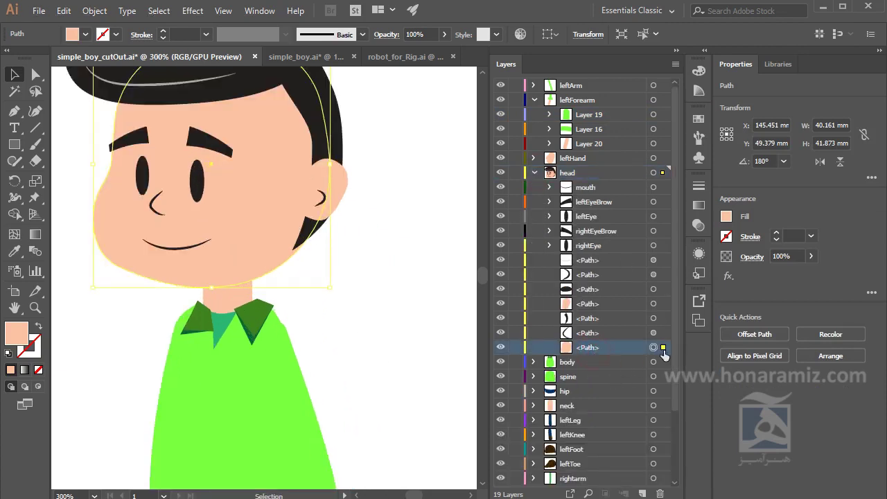
left_click(500, 347)
left_click(500, 348)
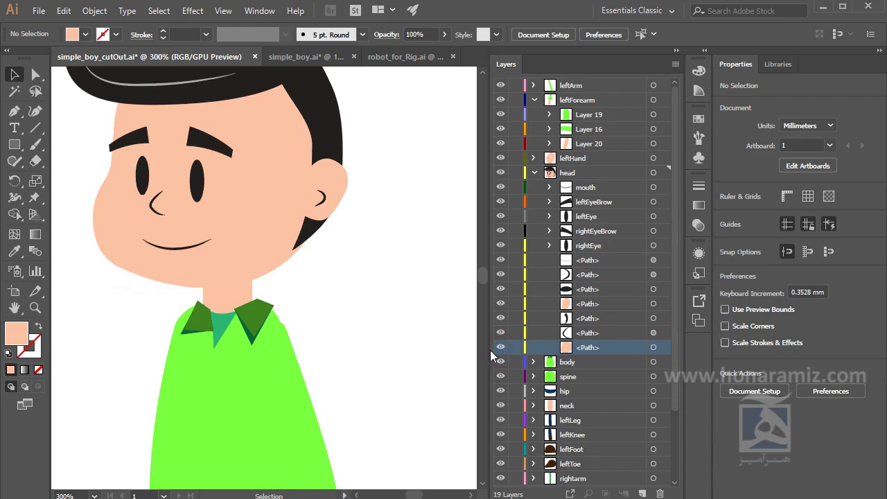
Step: Reselect the face path in the head layer and fill it with a linear gradient
left_click(25, 370)
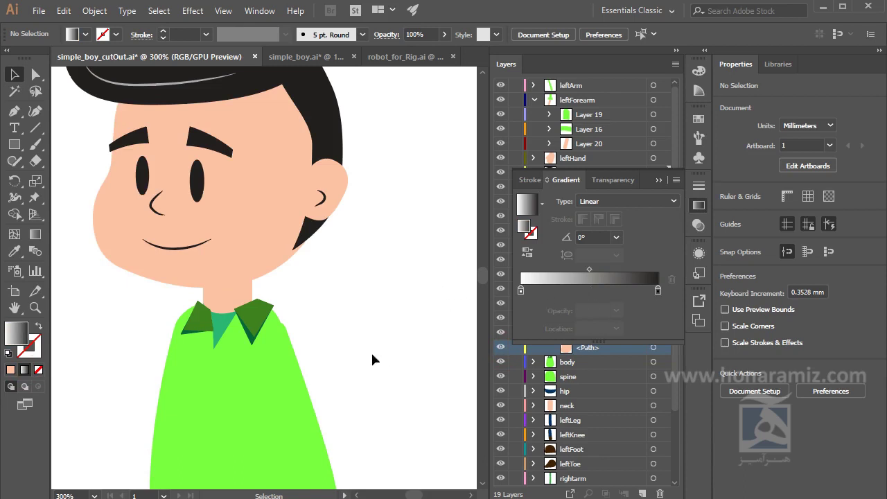
left_click(658, 180)
left_click(663, 348)
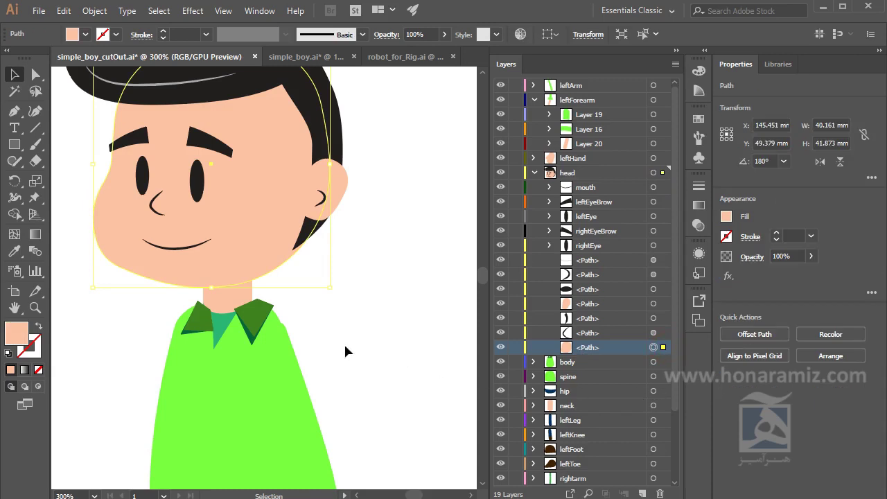
scroll(375, 339, "down", 5)
scroll(376, 338, "up", 4)
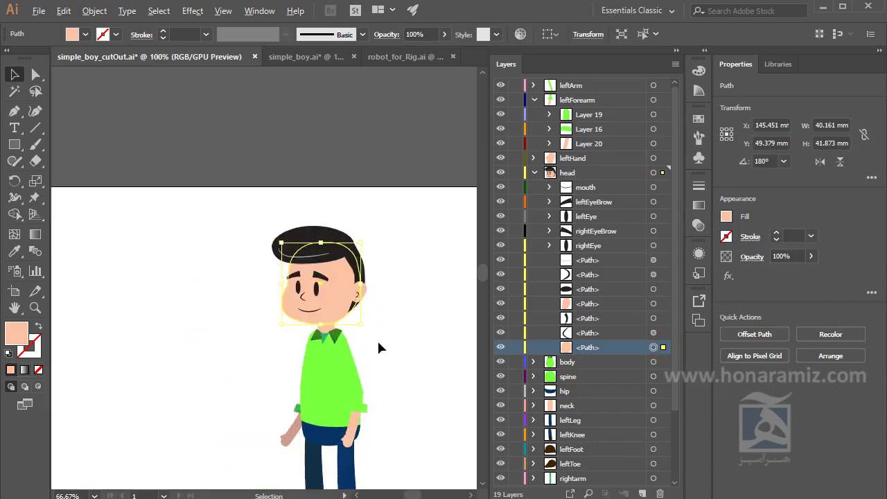
left_click(24, 370)
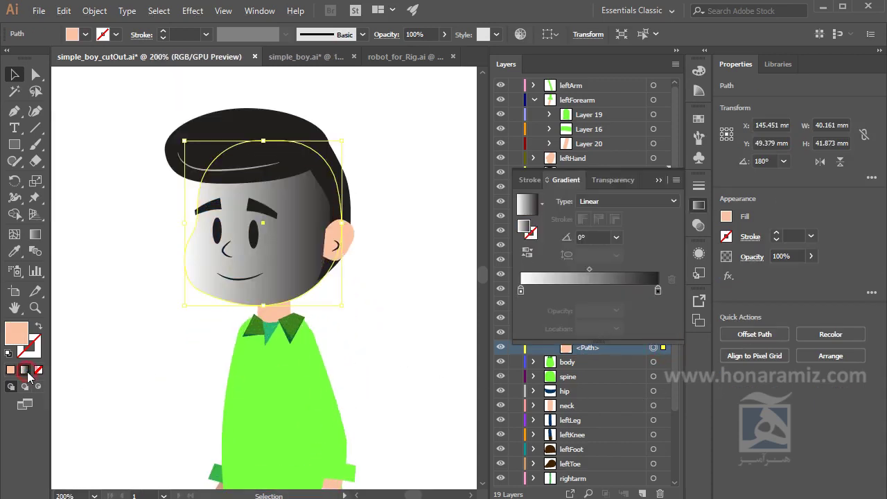
Step: Set the face gradient's start stop to the light peach swatch and its end stop to the pinkish-red swatch
left_click(521, 291)
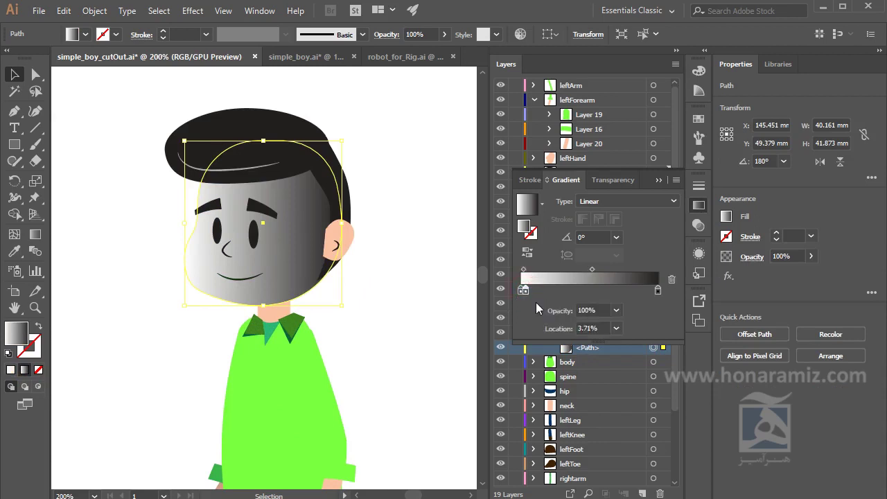
double_click(521, 291)
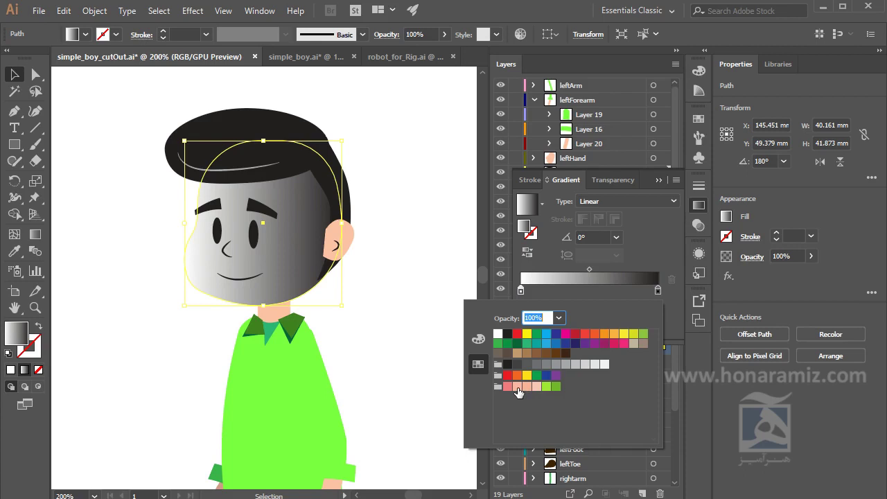
left_click(517, 387)
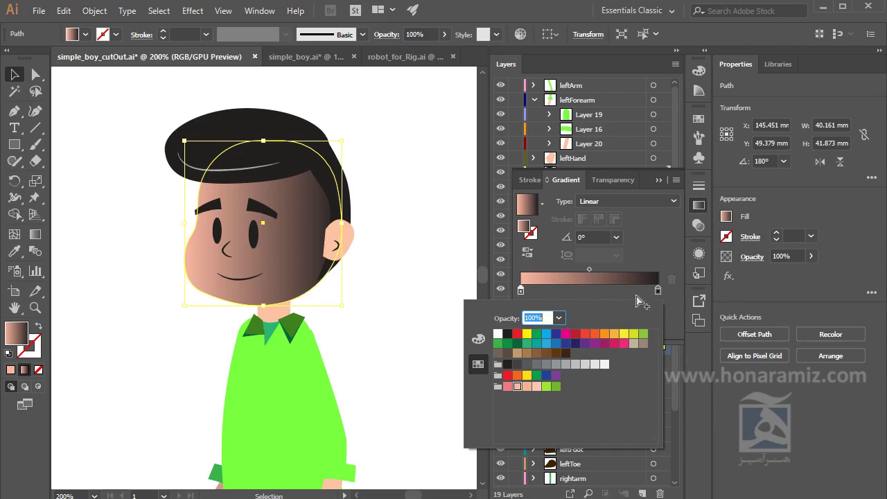
left_click(658, 291)
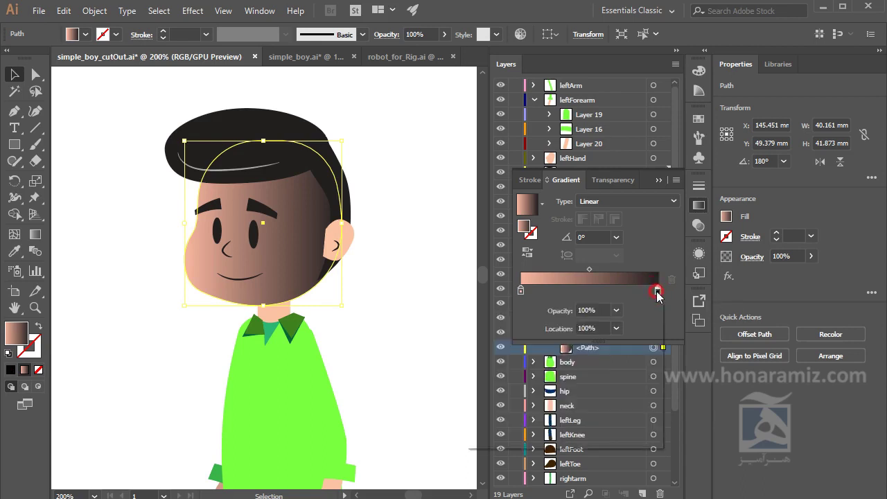
double_click(658, 291)
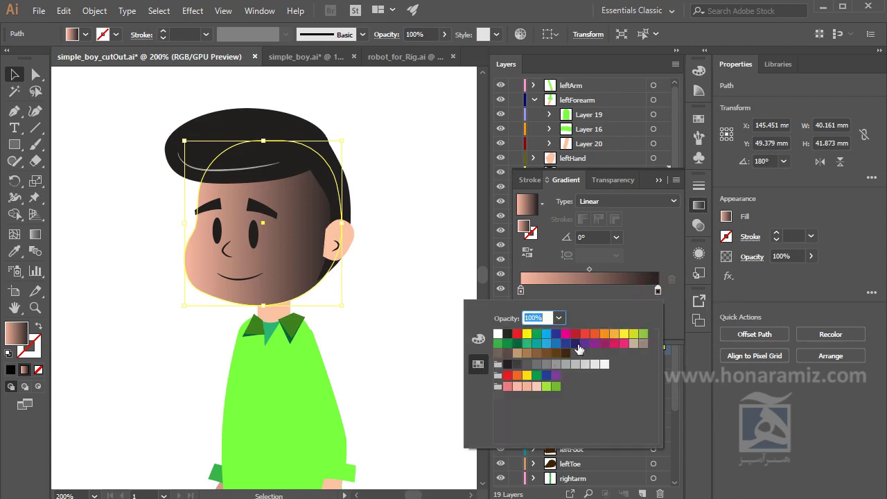
left_click(508, 387)
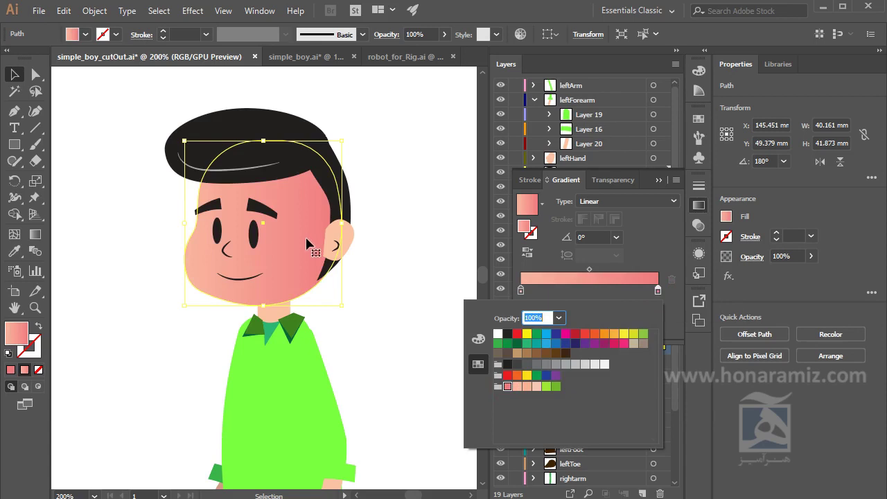
key("Escape")
Step: Adjust the face gradient with the Gradient tool so it starts near the middle of the face and extends beyond the ear
key("g")
mouse_move(353, 224)
left_mouse_down()
mouse_move(378, 234)
mouse_move(430, 227)
left_mouse_up()
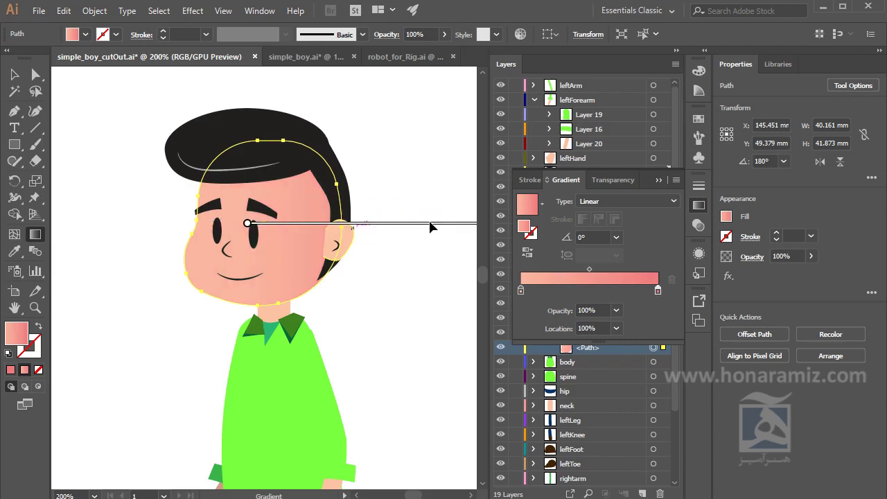
key("v")
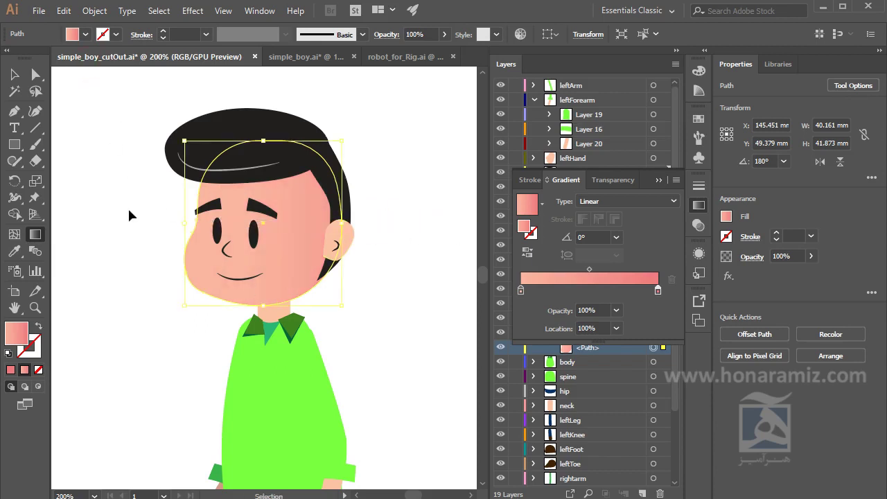
Step: Save the artwork as simple_boy_edit.ai in the image folder, replacing the existing file
key("ctrl+shift+s")
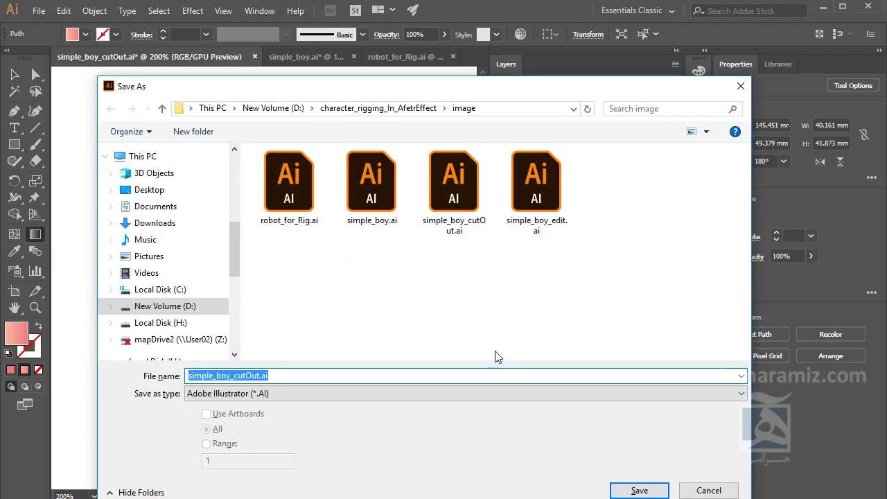
double_click(544, 182)
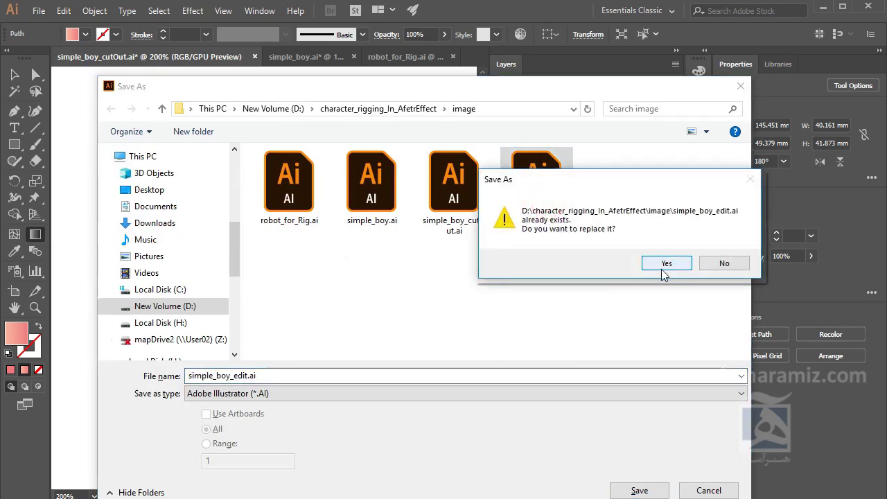
left_click(665, 264)
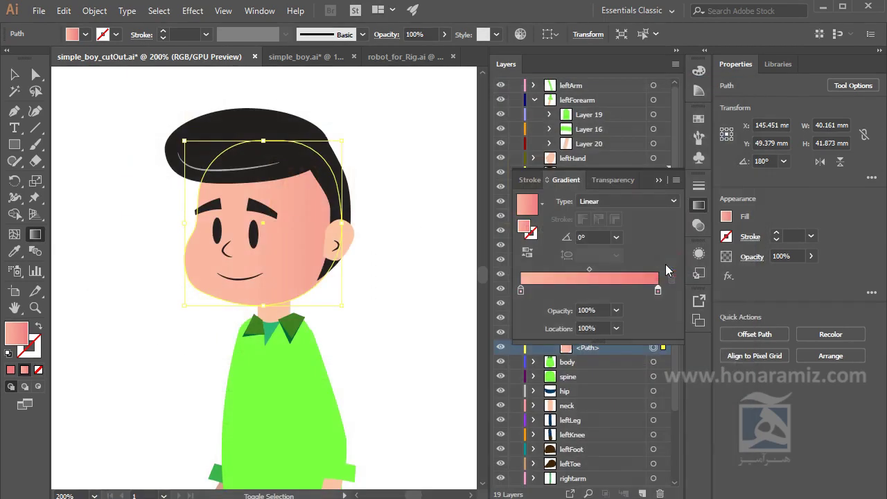
left_click(670, 398)
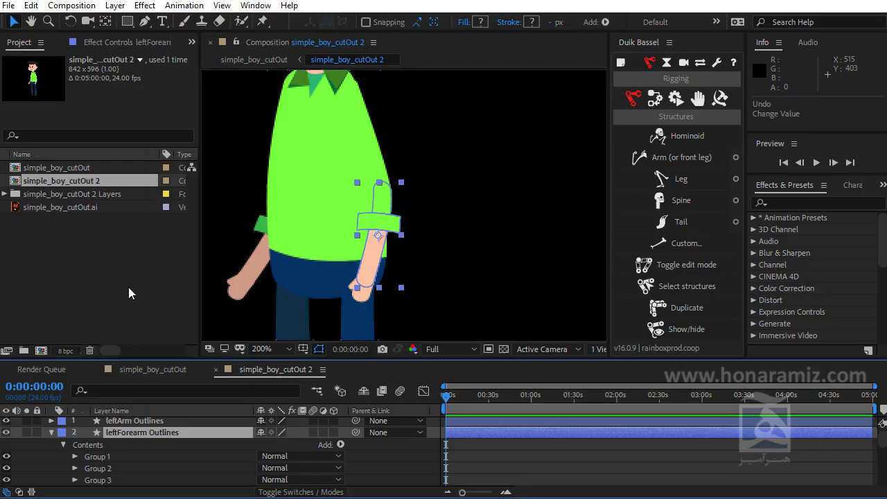
Step: Switch to After Effects and delete all the simple_boy_cutOut compositions, layers folder and footage from the project
left_click_drag(129, 287, 48, 160)
key("Delete")
key("Return")
Step: Import simple_boy_edit.ai as footage and create a new composition from it
double_click(104, 238)
left_click(610, 166)
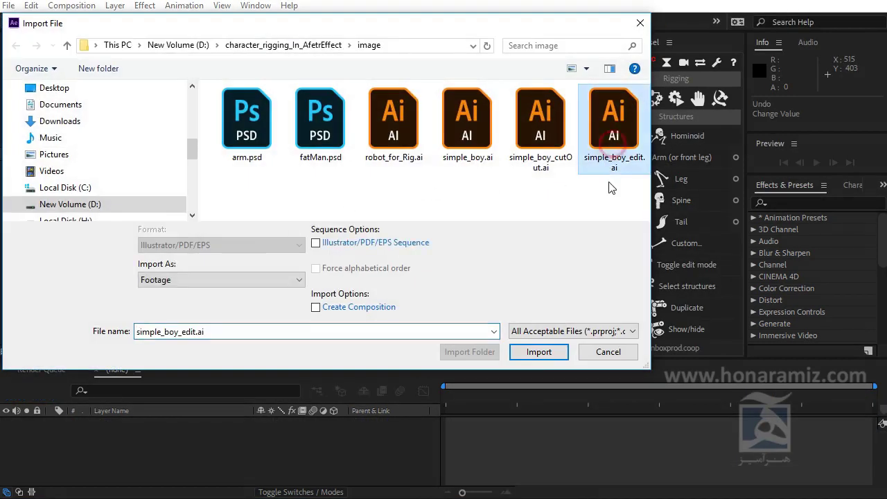
double_click(596, 158)
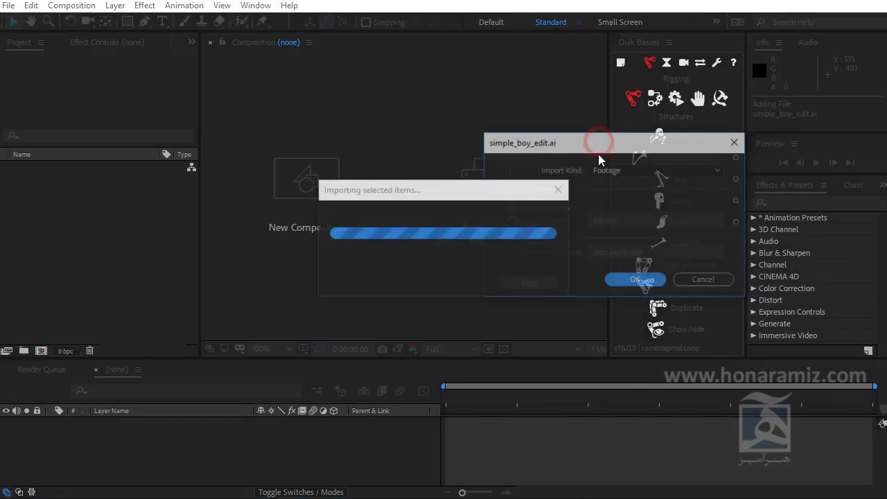
left_click(633, 281)
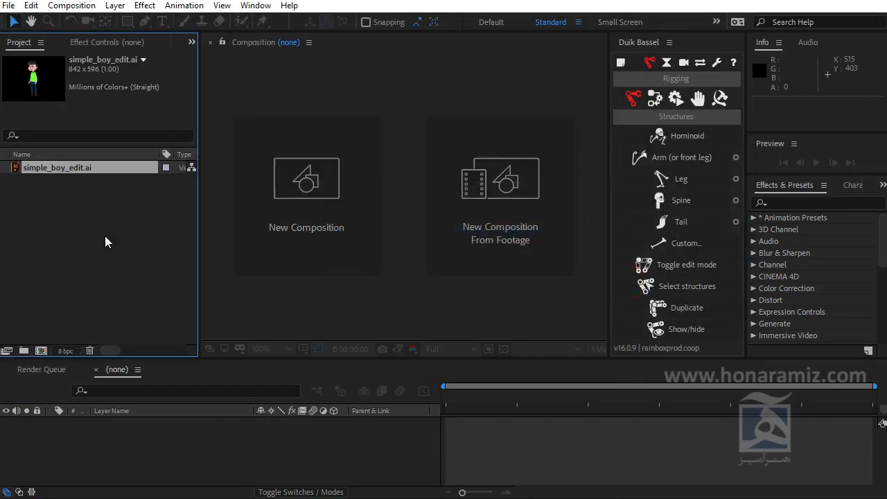
left_click_drag(92, 172, 42, 347)
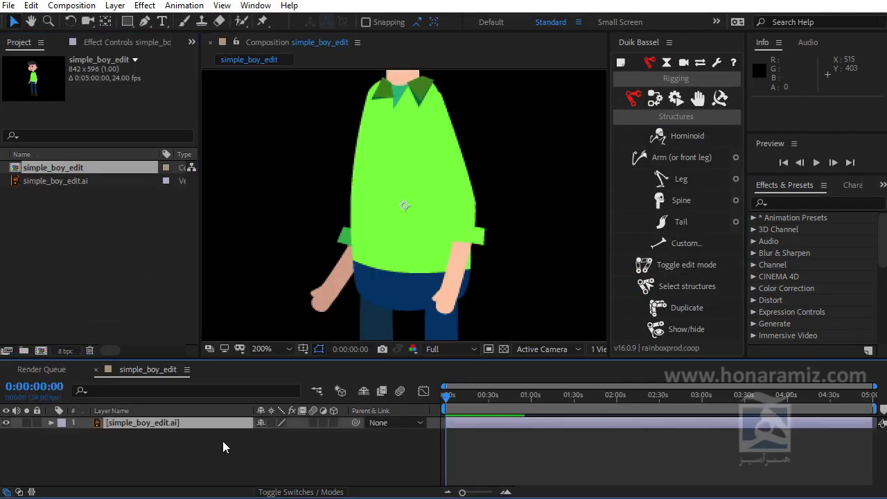
Step: Convert the simple_boy_edit.ai layer into a layered composition and check its body-part layers and the boy's head
right_click(228, 424)
mouse_move(344, 329)
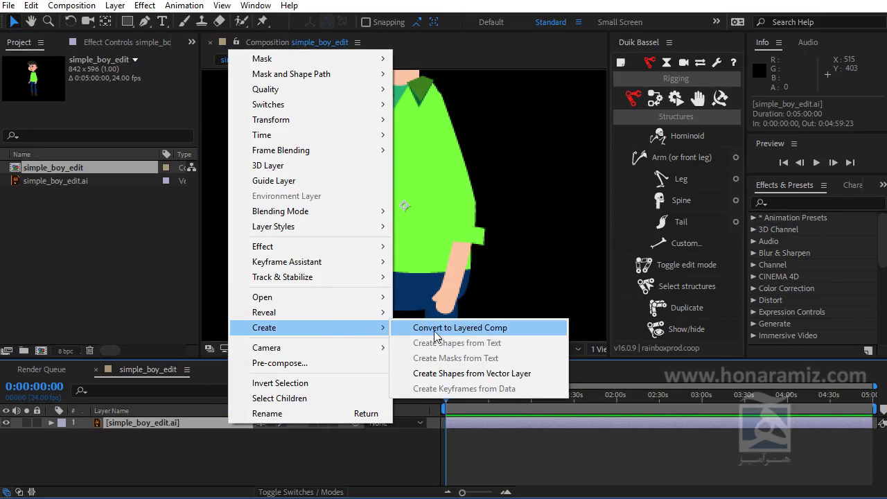
left_click(436, 330)
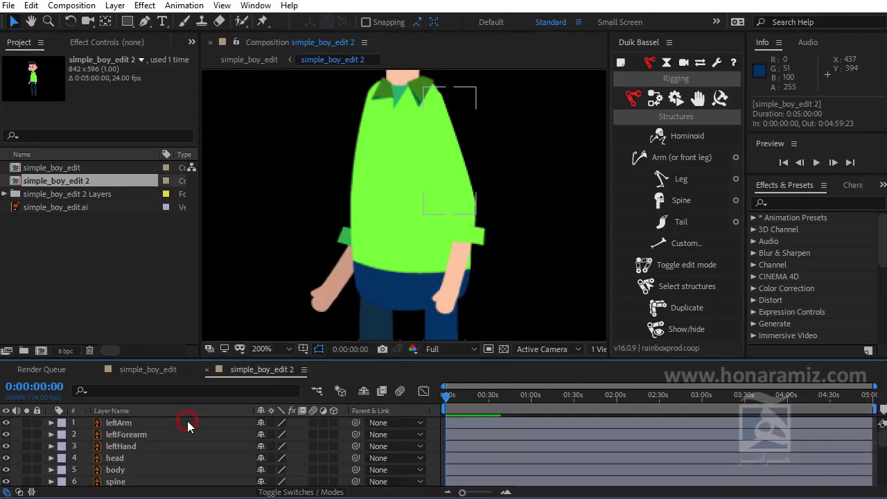
key("grave")
left_click(125, 309)
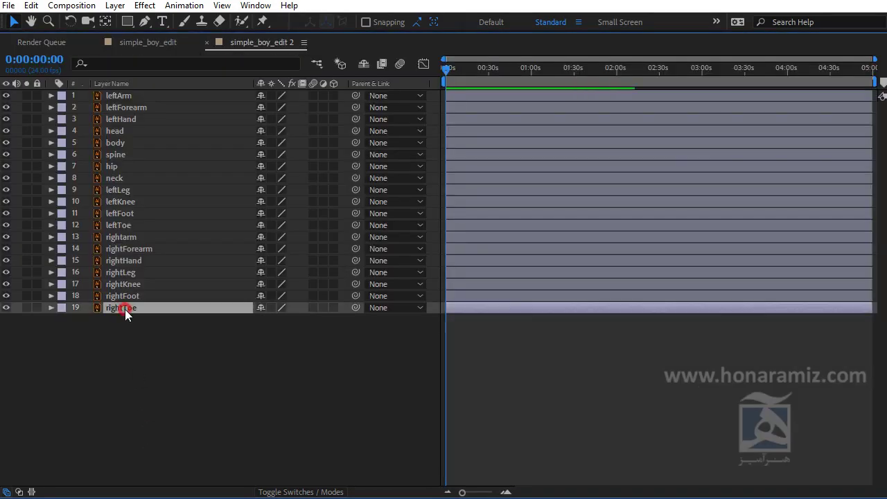
key("grave")
left_click_drag(491, 97, 510, 273)
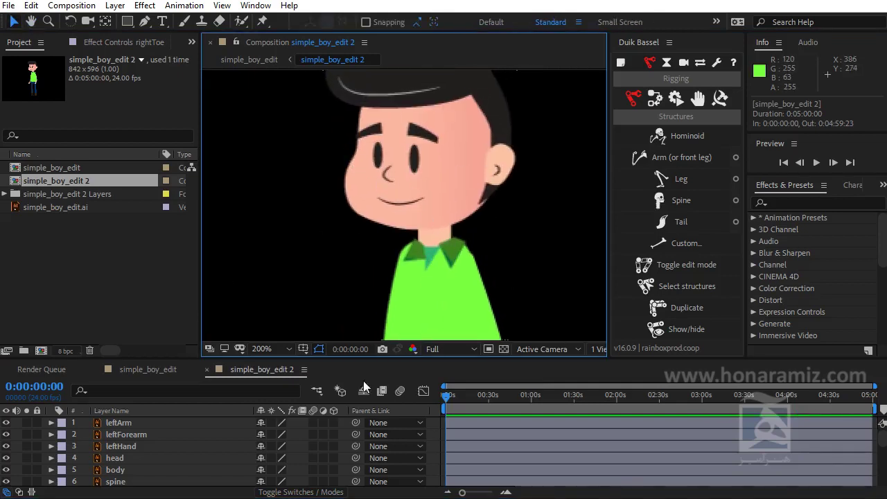
Step: Enable continuous rasterization for all the body-part layers in simple_boy_edit 2
key("grave")
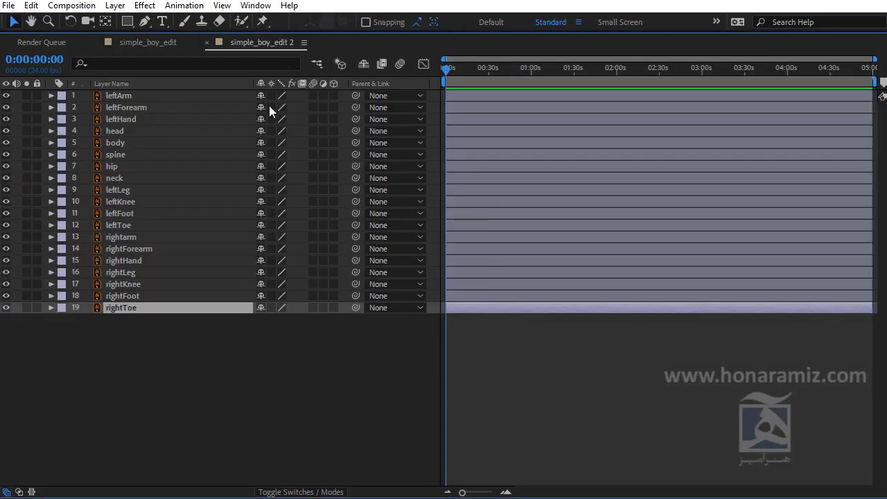
key("grave")
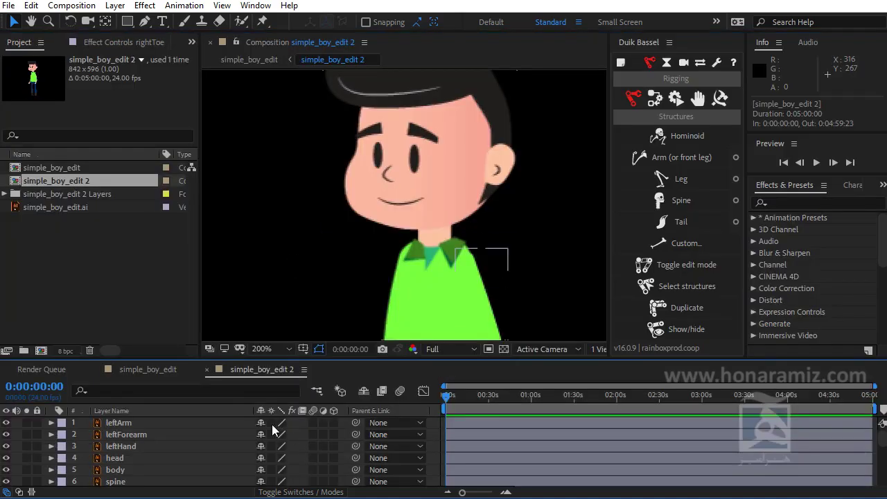
scroll(269, 451, "down", 5)
scroll(268, 485, "up", 5)
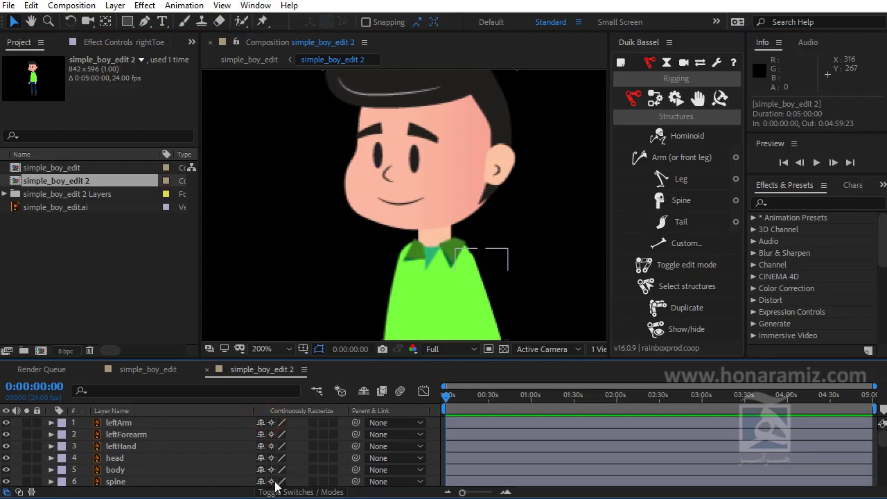
scroll(267, 480, "down", 5)
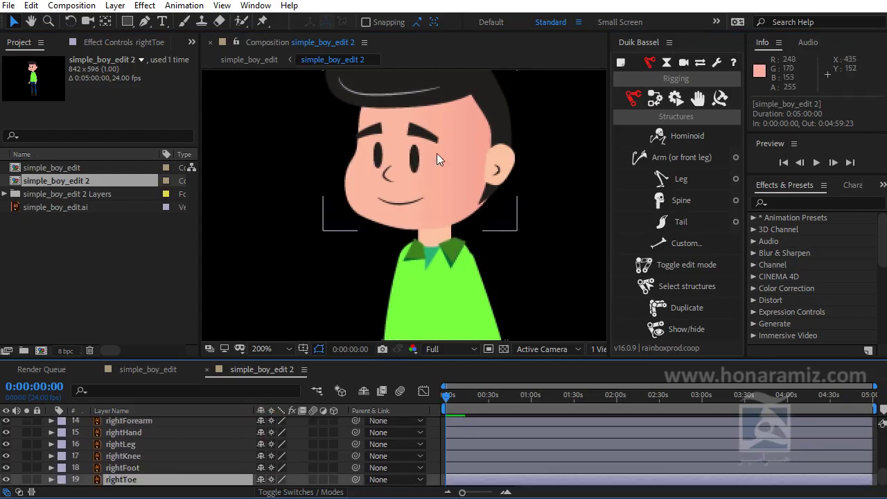
Step: In the simple_boy_edit composition, scale the nested simple_boy_edit 2 layer to 354% and move it to show the face
left_click(147, 369)
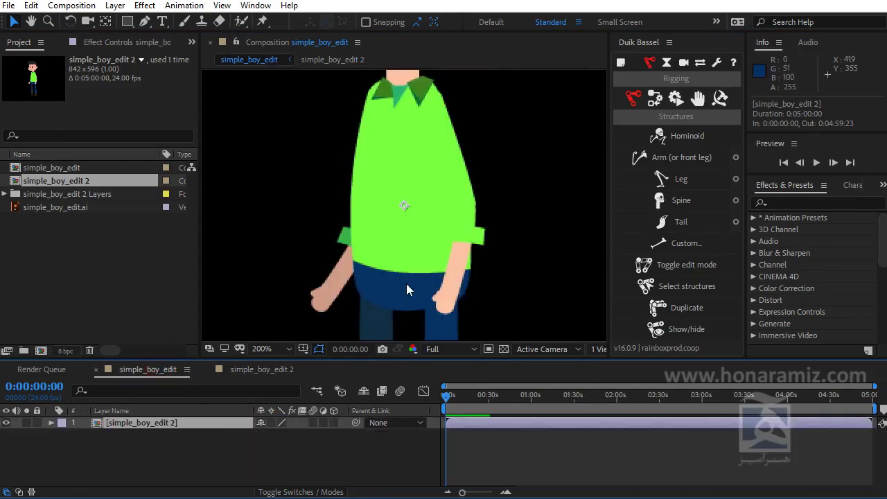
key("s")
left_click_drag(291, 434, 453, 270)
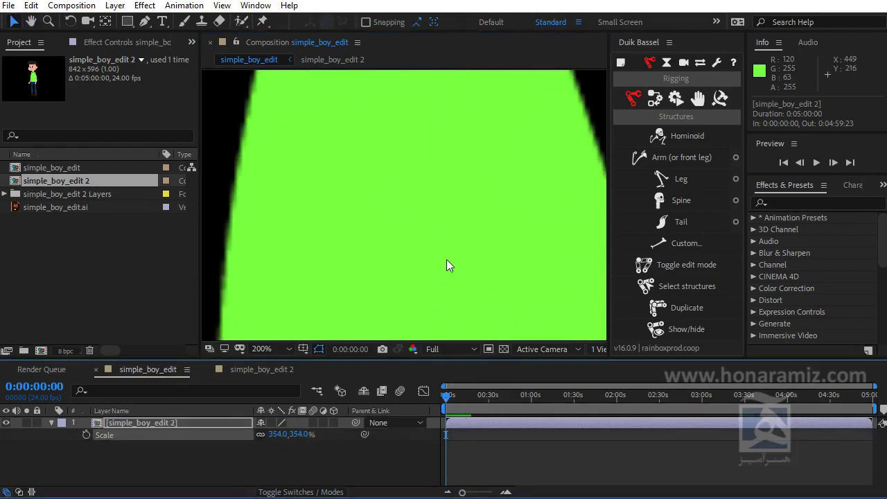
left_click_drag(444, 142, 521, 267)
Step: Turn on Collapse Transformations for the nested layer, switching it off and on again to compare the edge sharpness
left_click(272, 424)
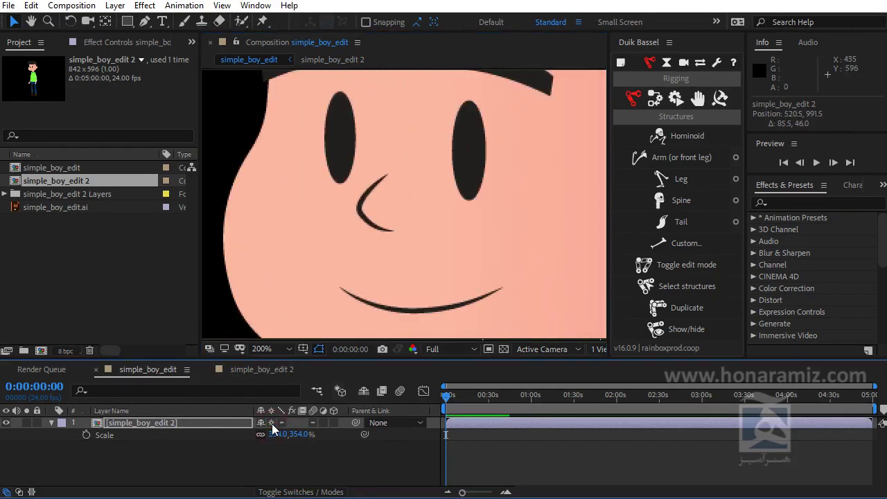
left_click(273, 424)
left_click(273, 424)
Step: Scale the nested layer to 214% and move it up to about 442.5, 613.5 so the head is in frame
left_click_drag(284, 433, 235, 435)
scroll(520, 262, "down", 4)
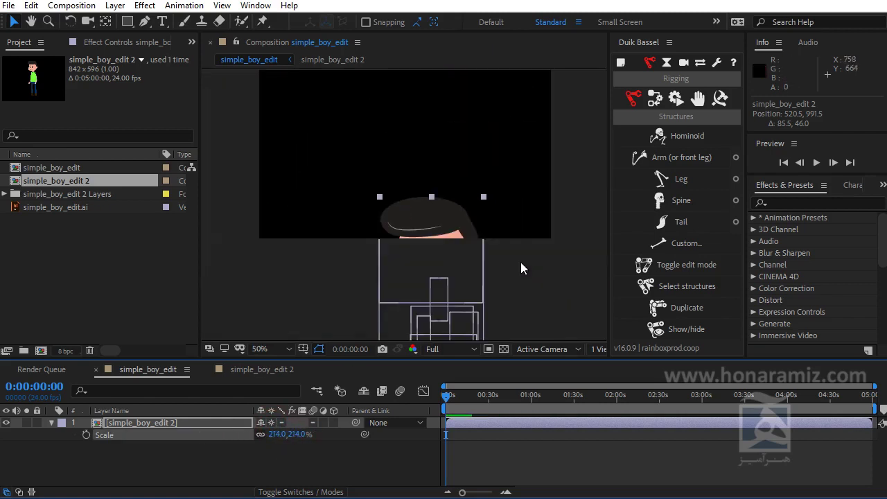
left_click_drag(468, 268, 441, 200)
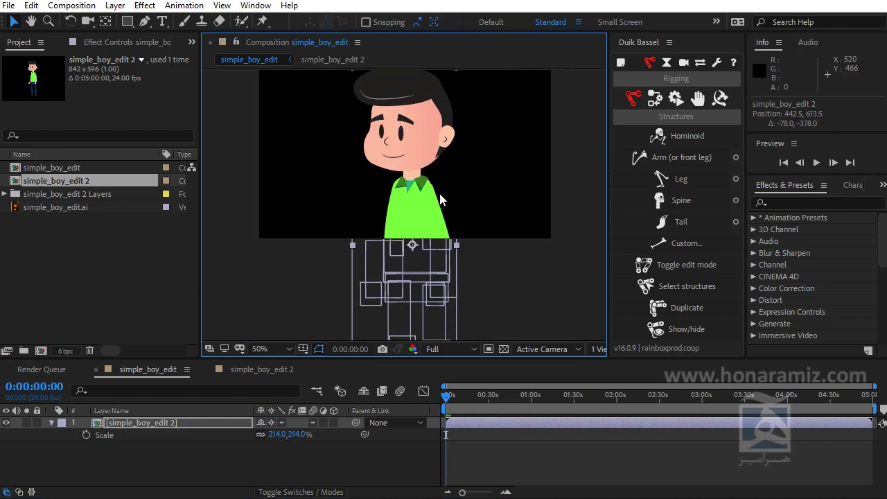
scroll(441, 200, "up", 2)
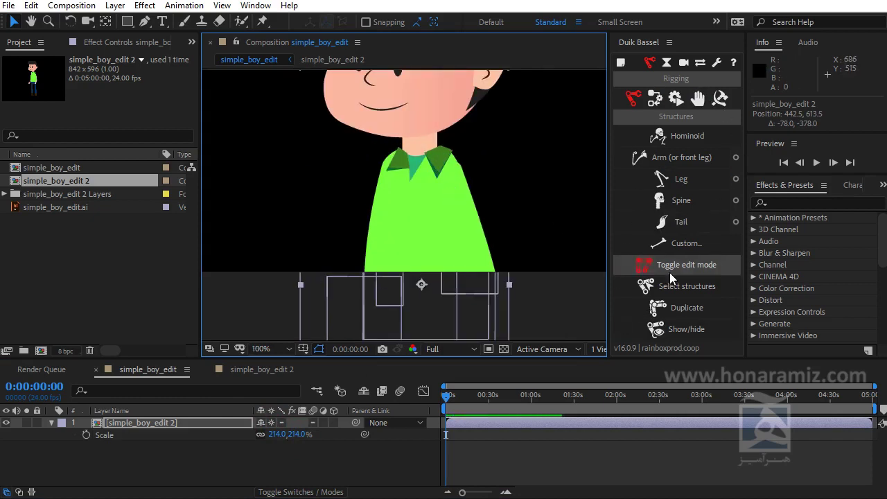
Step: Try the nested layer at 126% scale, then undo the scaling, repositioning and layer switch changes in both compositions
left_click_drag(296, 442, 246, 447)
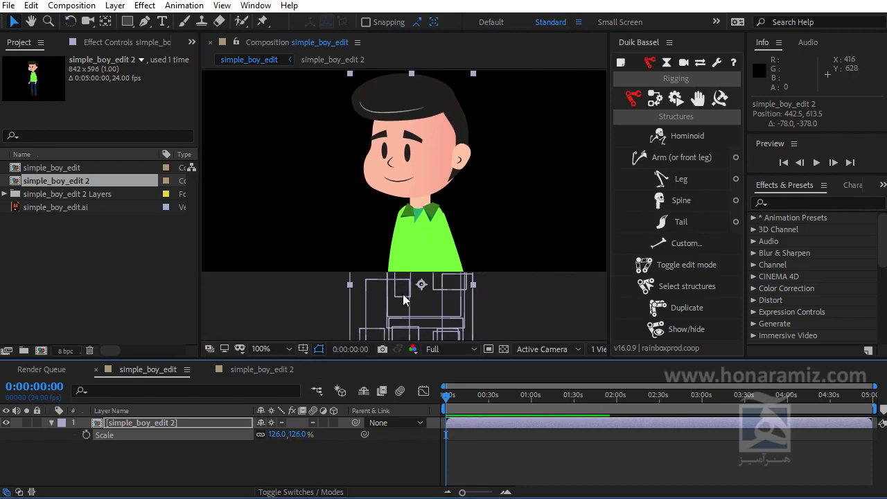
left_click_drag(307, 445, 306, 448)
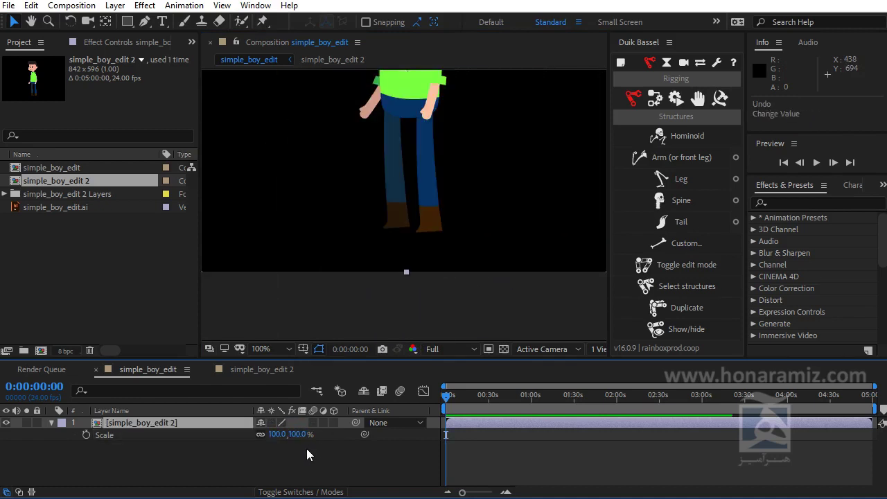
double_click(201, 425)
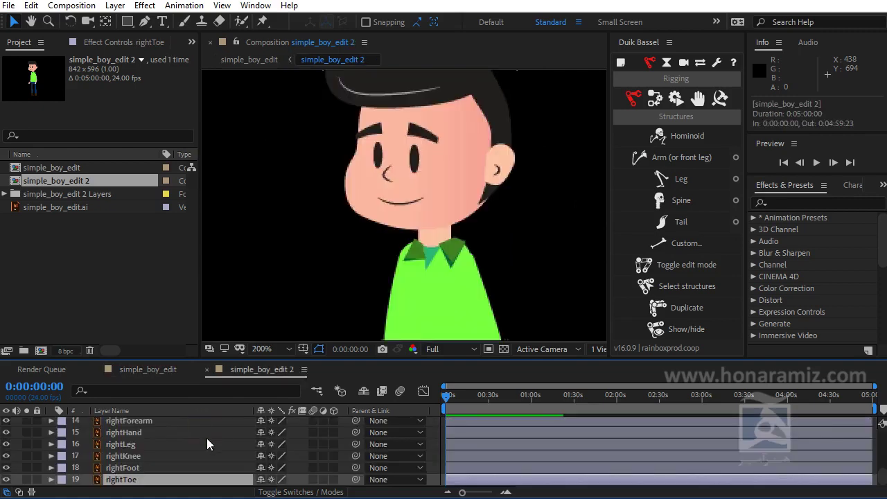
scroll(246, 441, "up", 3)
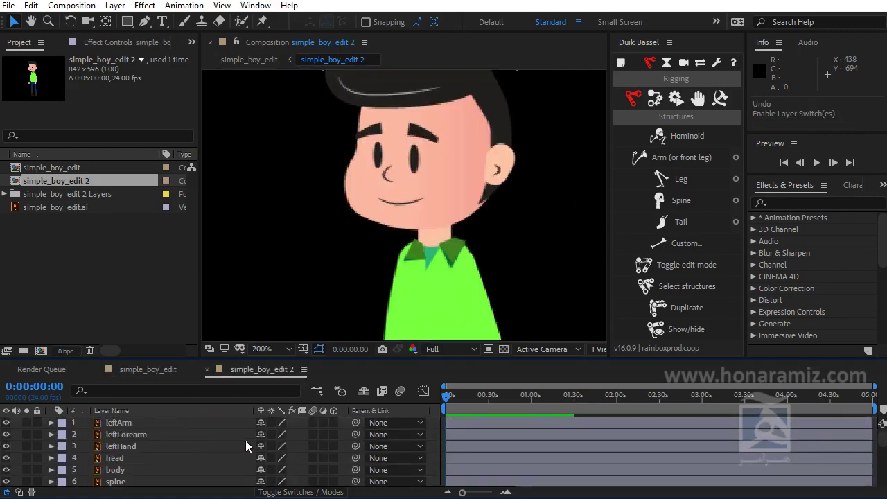
Step: Create shape layers from all the Illustrator vector layers in simple_boy_edit 2
left_click(452, 172)
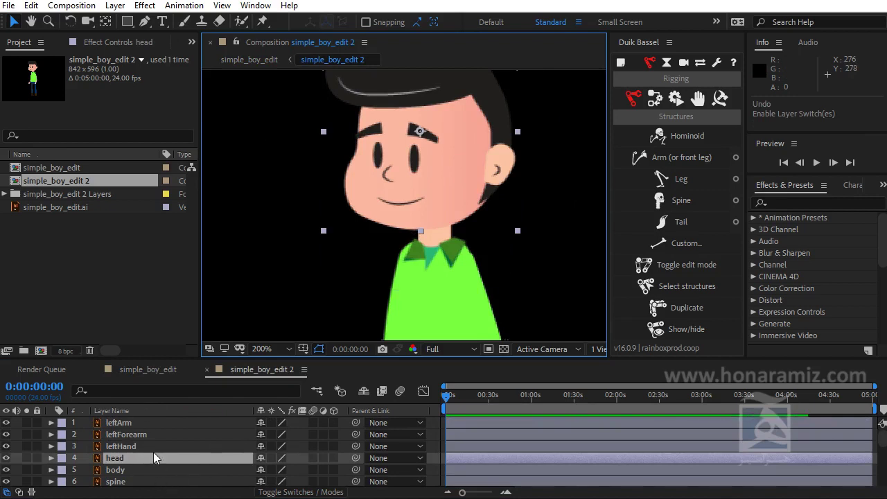
key("grave")
left_click_drag(134, 367, 99, 90)
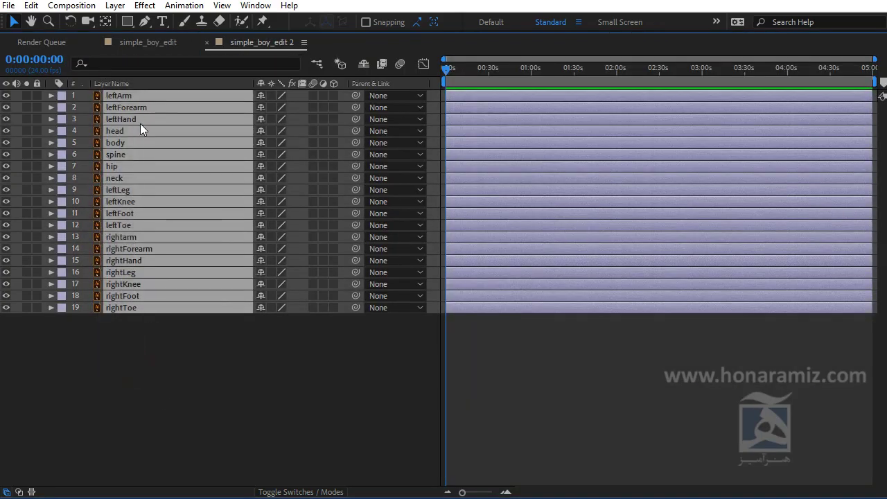
right_click(140, 130)
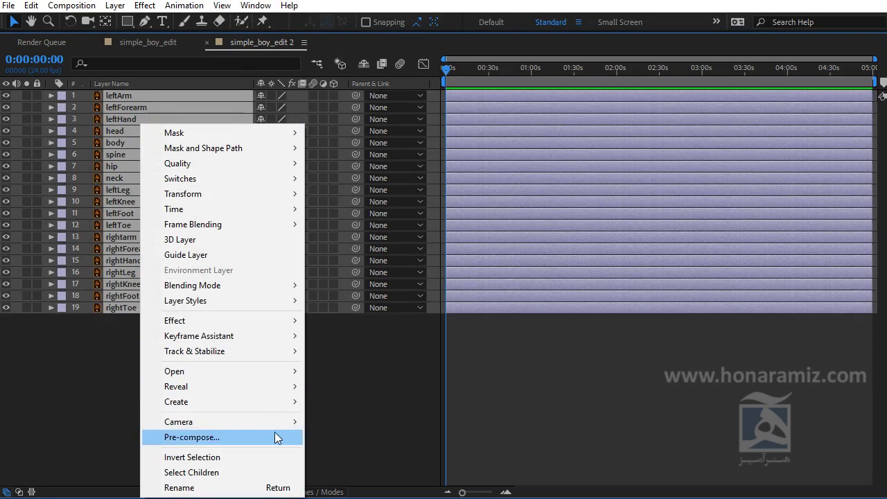
mouse_move(281, 403)
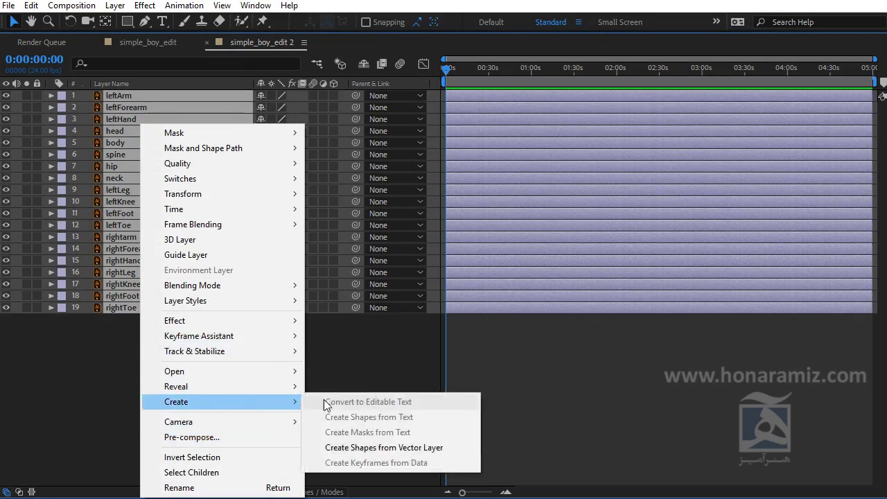
left_click(398, 449)
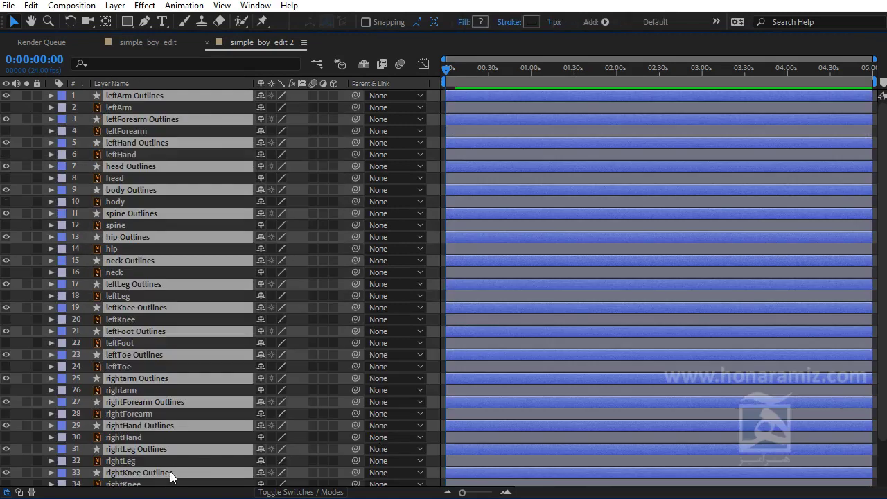
Step: Move all the Outlines shape layers above the original Illustrator layers and clear the selection in the viewer
left_click_drag(170, 475, 151, 107)
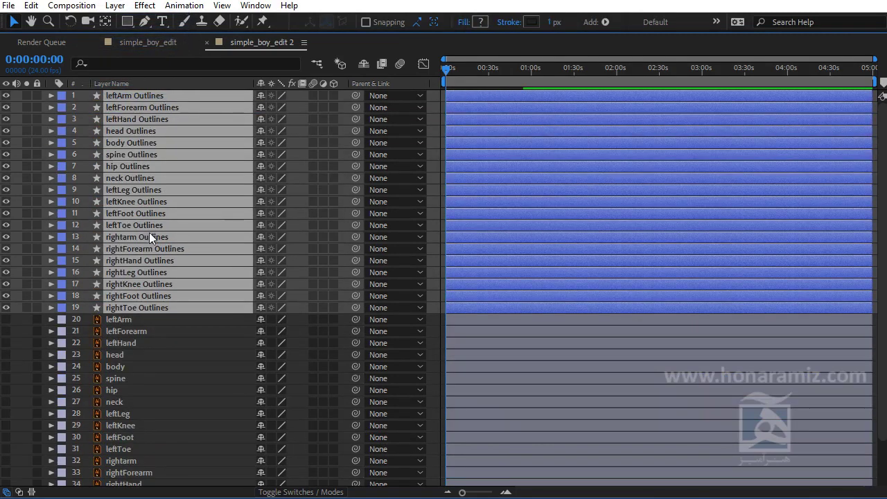
key("grave")
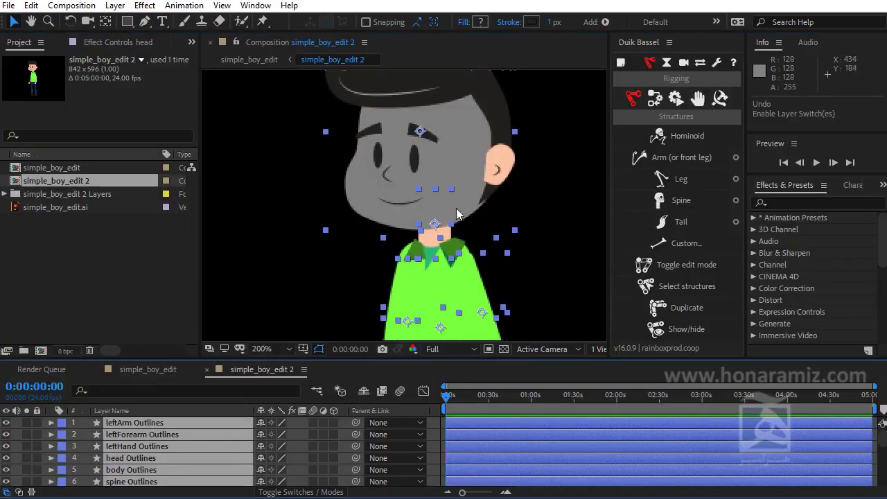
left_click(289, 264)
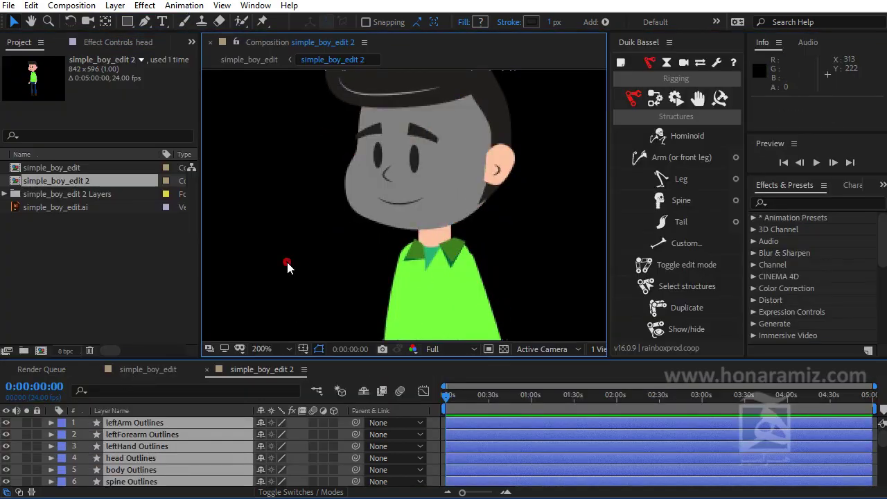
Step: Try moving the head Outlines layer away from the neck, then undo the move
left_click(407, 214)
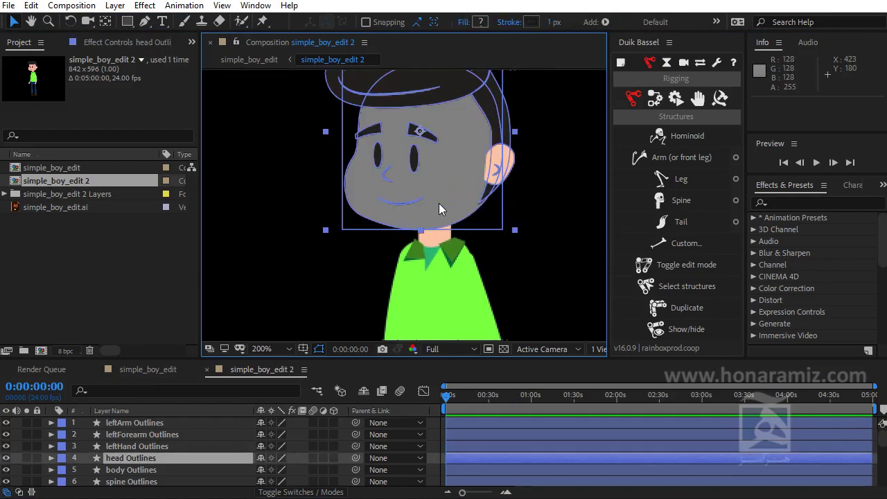
left_click_drag(442, 201, 540, 270)
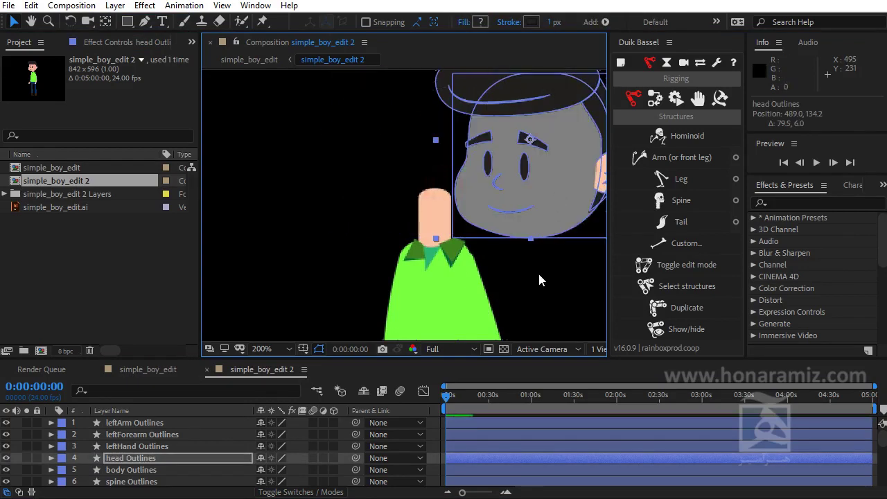
key("ctrl+z")
Step: Show the original Illustrator head layer and move it about 127.5 px left, beside the shape-layer head for comparison
scroll(173, 448, "down", 5)
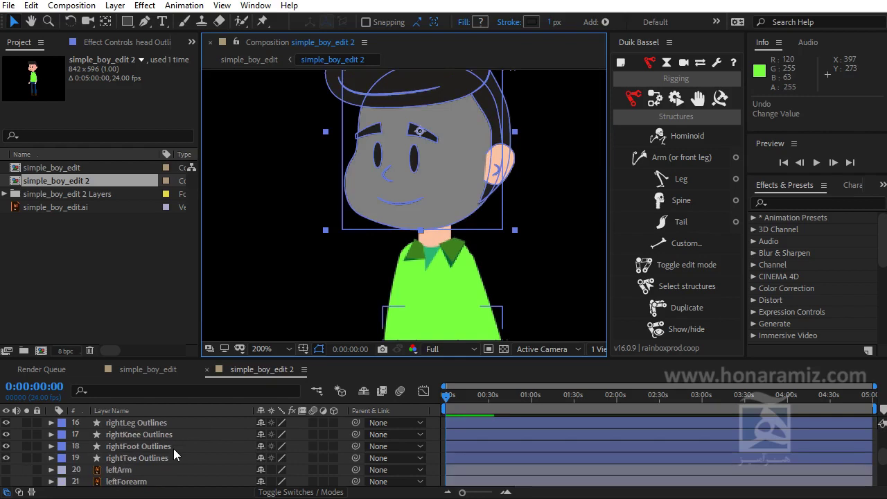
scroll(172, 450, "down", 3)
scroll(132, 468, "down", 3)
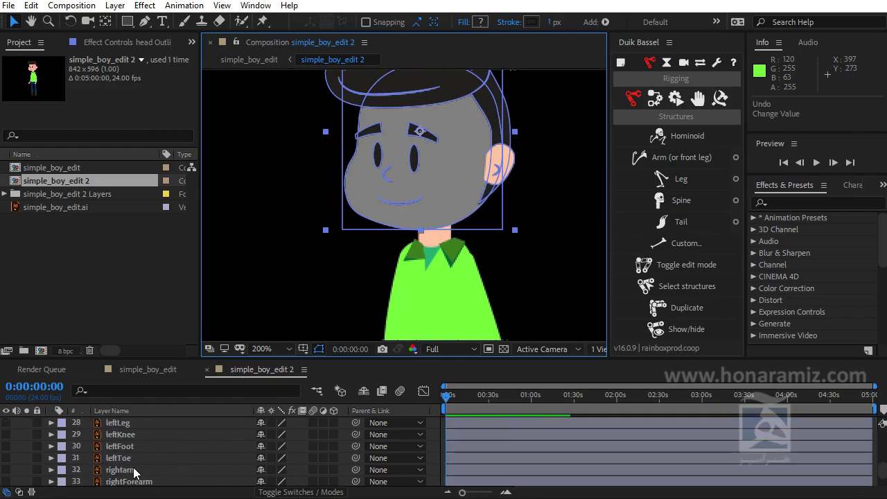
scroll(128, 463, "up", 3)
scroll(129, 462, "down", 2)
scroll(132, 468, "up", 2)
left_click(124, 434)
left_click(6, 434)
left_click_drag(430, 201, 293, 206)
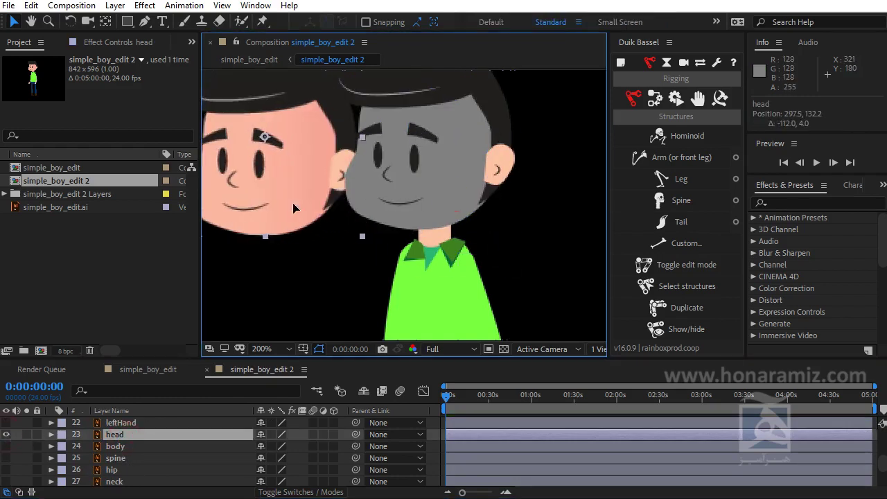
left_click_drag(541, 240, 603, 261)
Step: Expand the contents of the head Outlines layer, toggle Group 12's visibility to identify the face shape, and expand that group
left_click(504, 216)
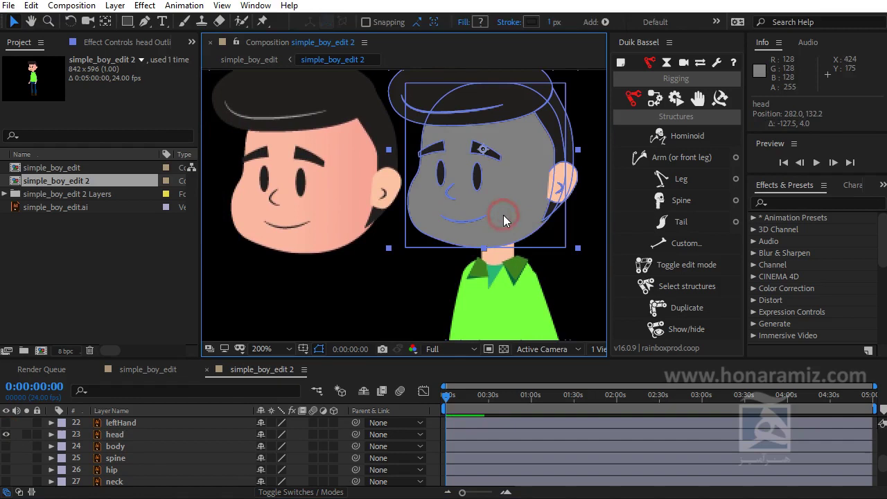
scroll(135, 478, "up", 7)
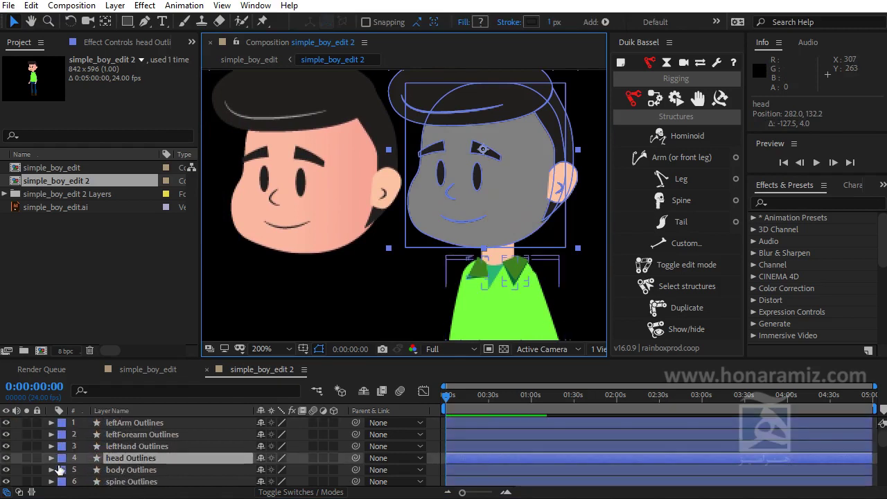
left_click(51, 458)
scroll(60, 466, "down", 1)
scroll(62, 463, "up", 1)
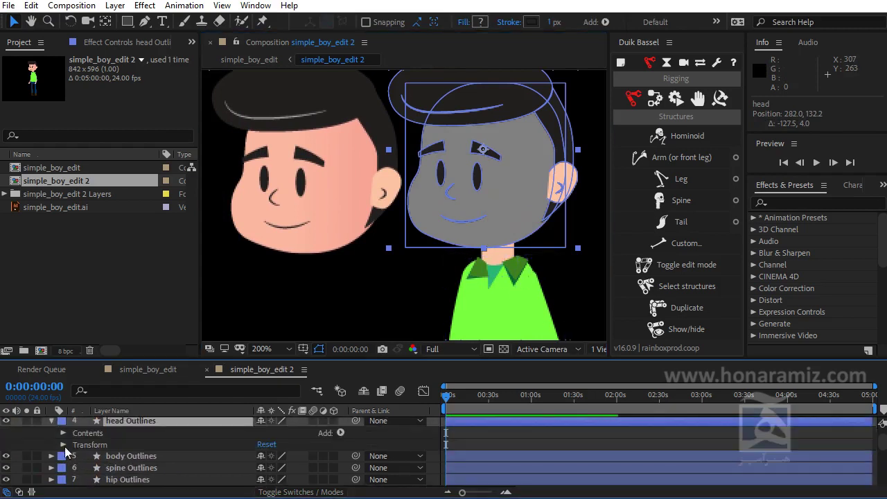
left_click(63, 431)
scroll(125, 446, "down", 4)
scroll(68, 450, "up", 1)
left_click(6, 459)
left_click(6, 458)
left_click(74, 461)
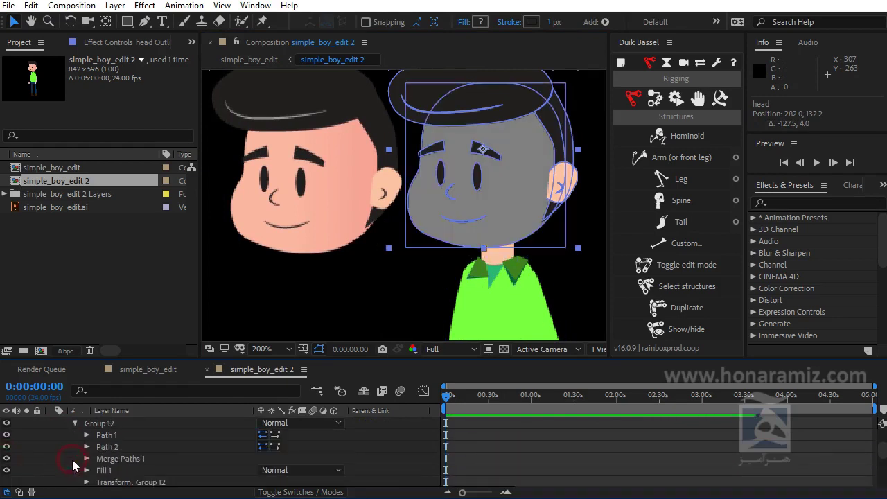
Step: Delete Fill 1 from Group 12, the face shape of the head Outlines layer
left_click(108, 470)
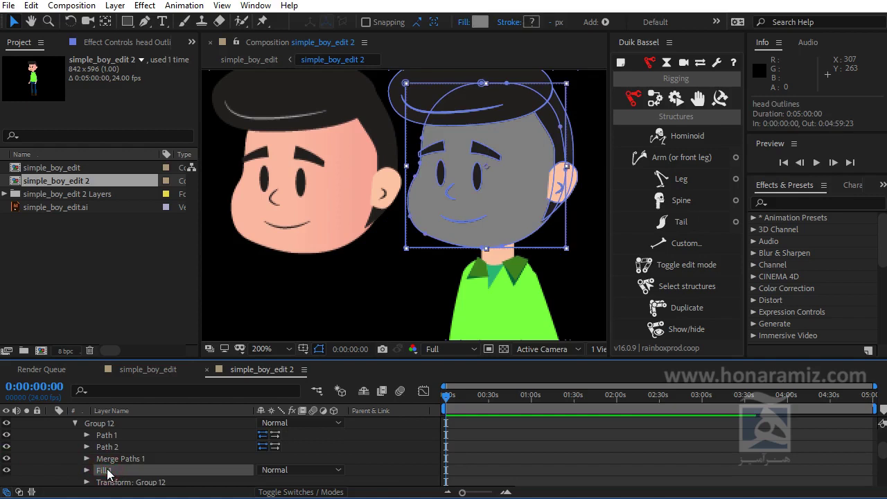
key("Delete")
scroll(162, 462, "up", 3)
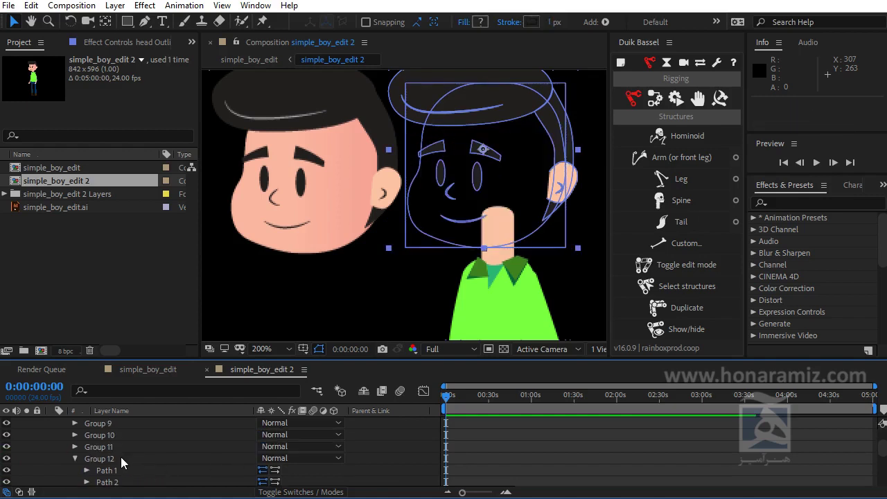
Step: Add a Gradient Fill to the contents of the head Outlines layer, below Group 12
left_click(115, 458)
scroll(348, 454, "up", 5)
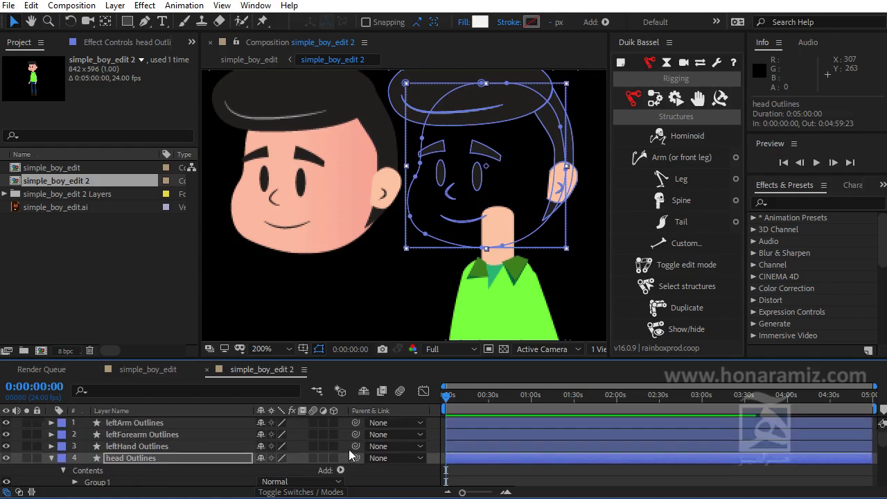
left_click(340, 470)
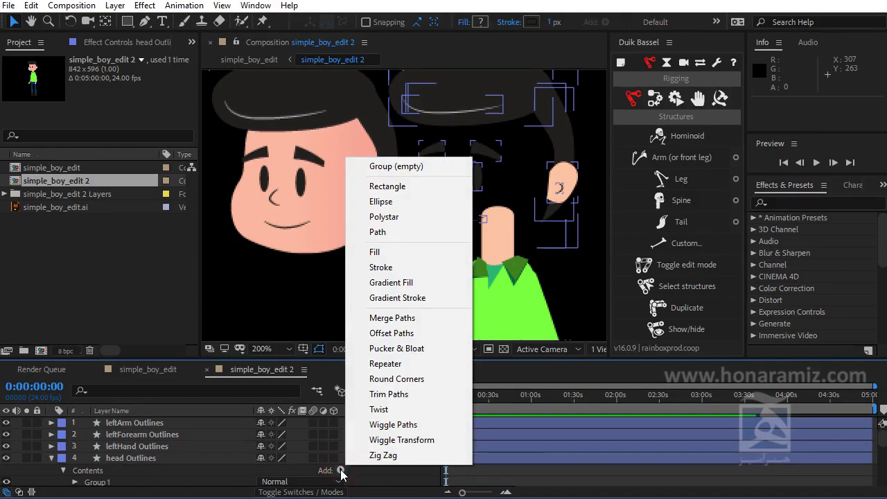
left_click(419, 282)
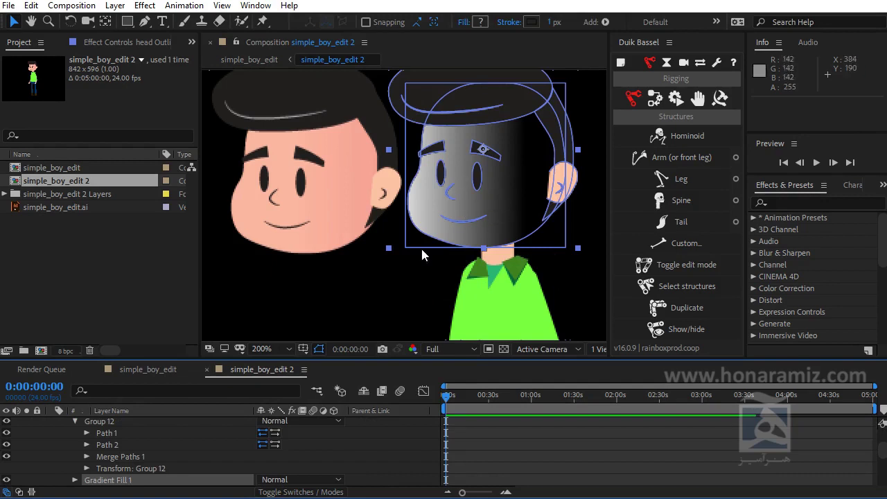
scroll(305, 446, "down", 2)
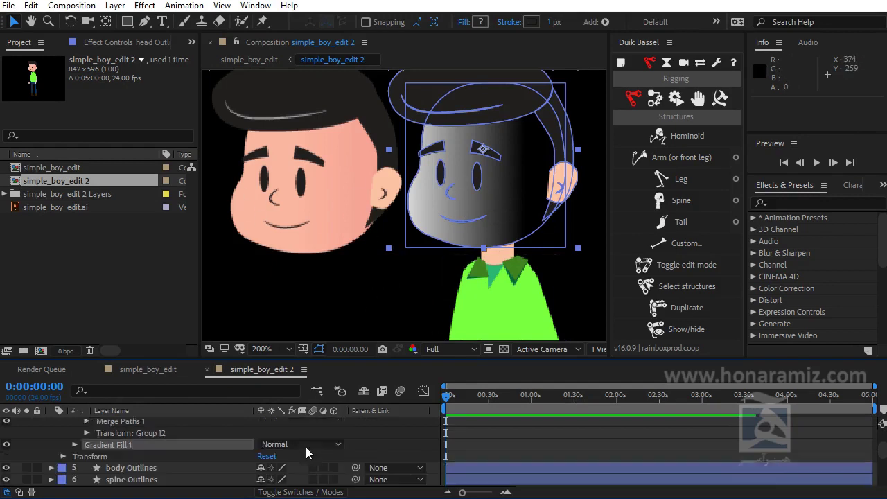
scroll(285, 448, "up", 1)
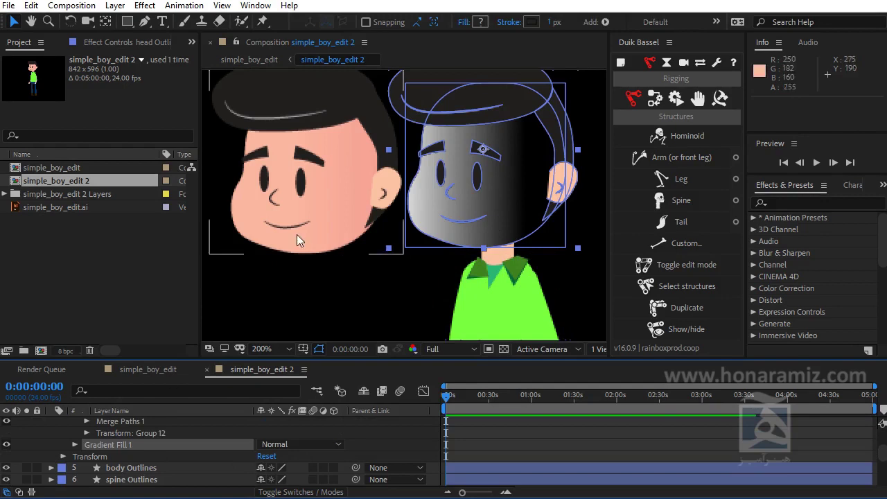
Step: Open the gradient fill's colors for editing and set its first stop to FAB6A0, sampled from the cheek of the original face
left_click(74, 444)
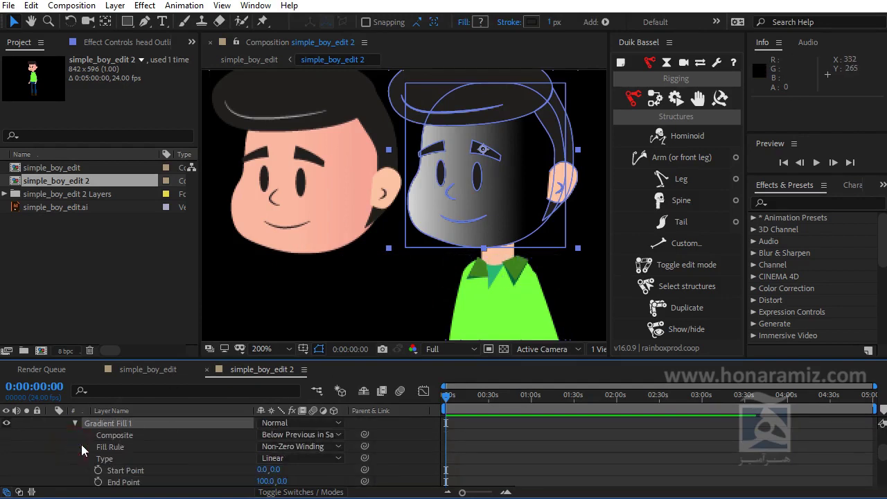
scroll(247, 457, "down", 1)
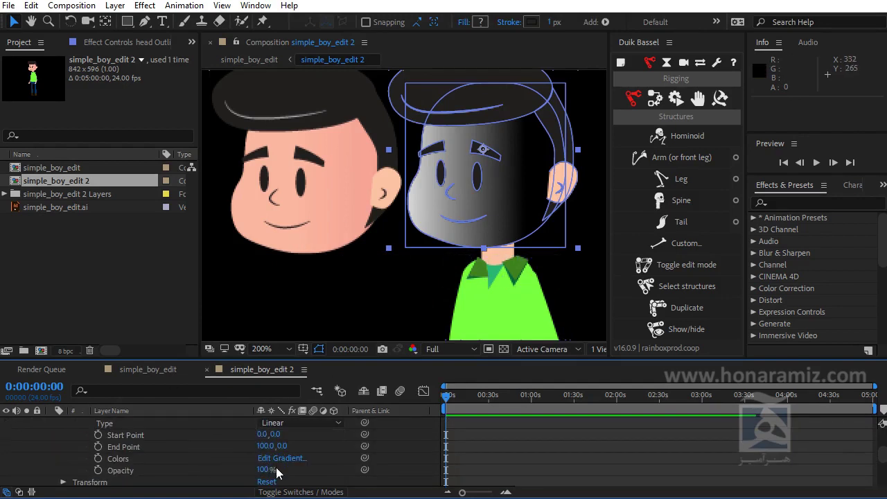
scroll(212, 476, "up", 1)
scroll(265, 473, "down", 1)
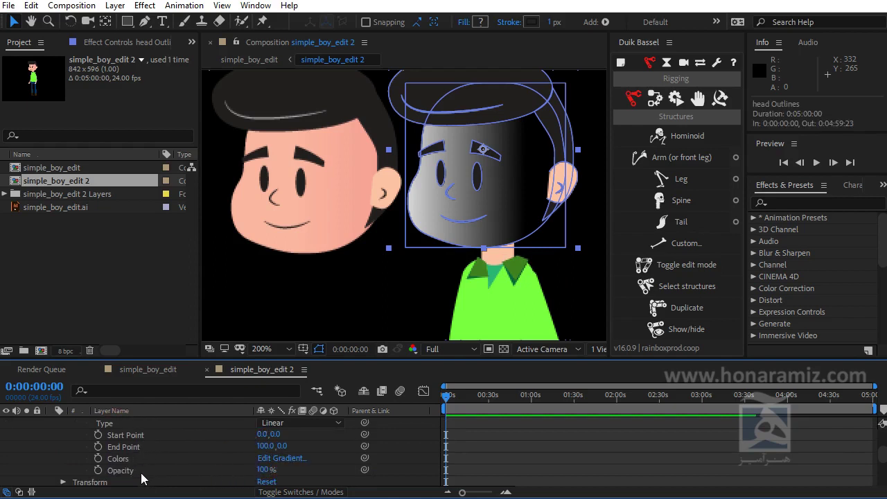
left_click(281, 458)
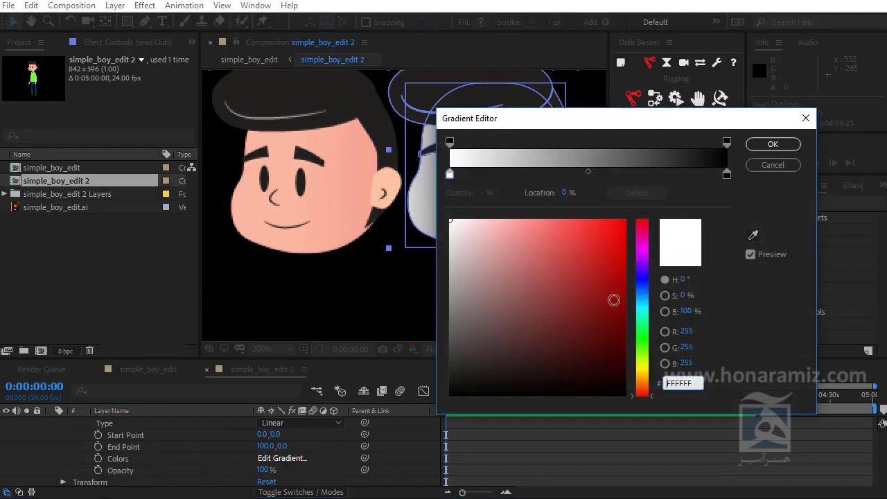
left_click(754, 235)
left_click(240, 200)
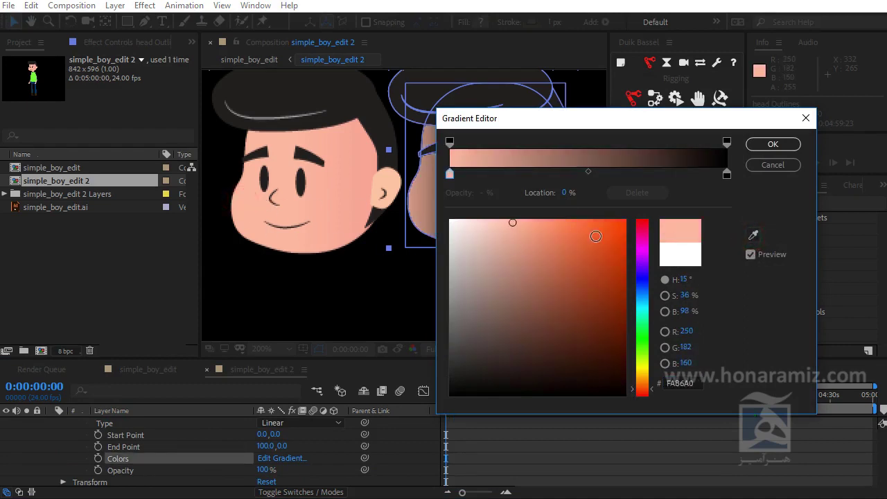
Step: Set the gradient's last stop to the pink sampled beside the ear of the original face and accept the gradient
left_click_drag(718, 118, 789, 123)
left_click(797, 179)
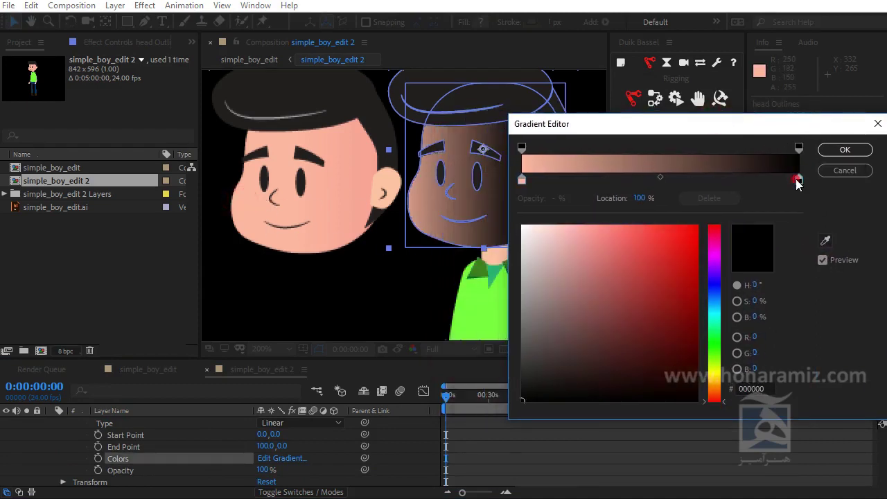
left_click(825, 241)
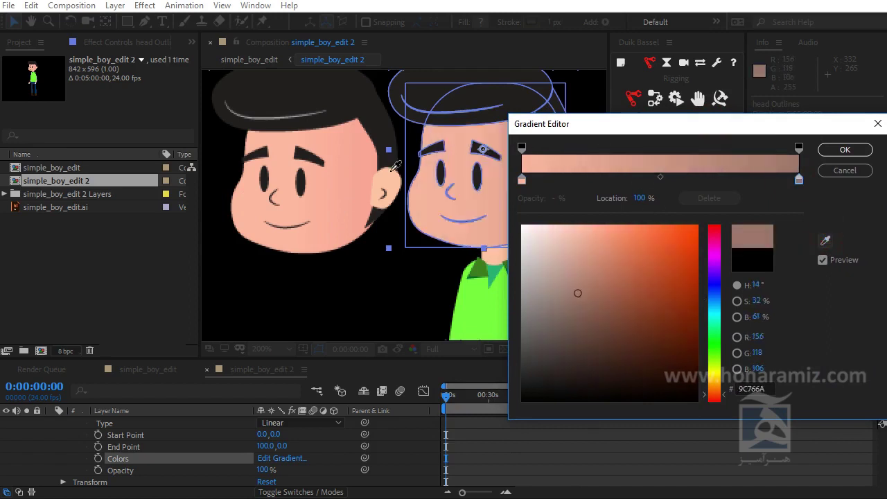
left_click(375, 211)
left_click(371, 200)
left_click(844, 150)
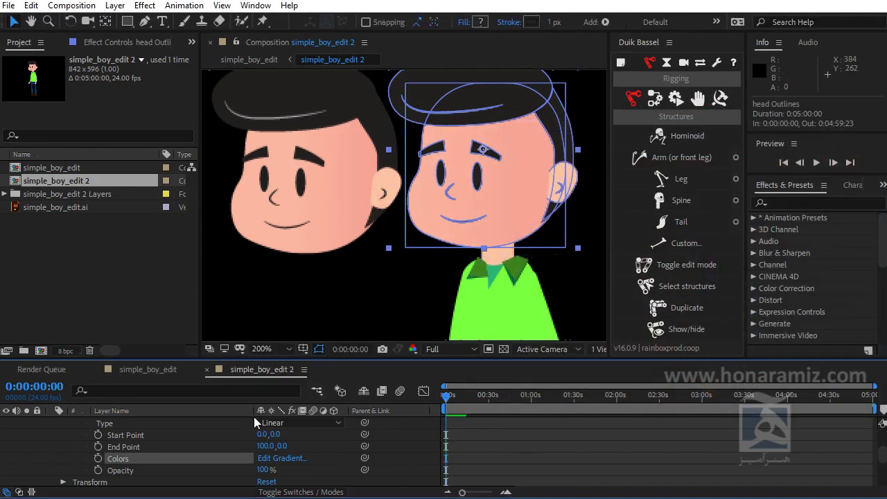
Step: Move Gradient Fill 1 from the head layer's contents into Group 12, undoing the first misplaced move
scroll(249, 419, "up", 1)
left_click(108, 423)
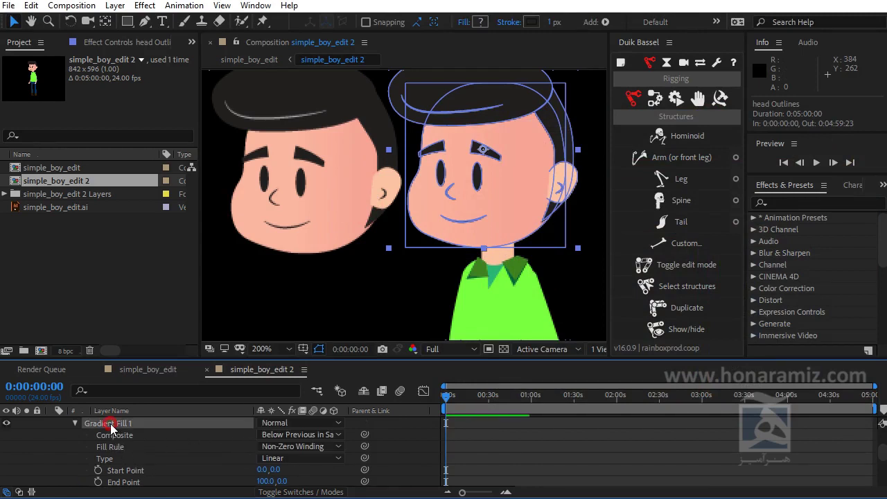
key("h")
left_click_drag(537, 249, 448, 273)
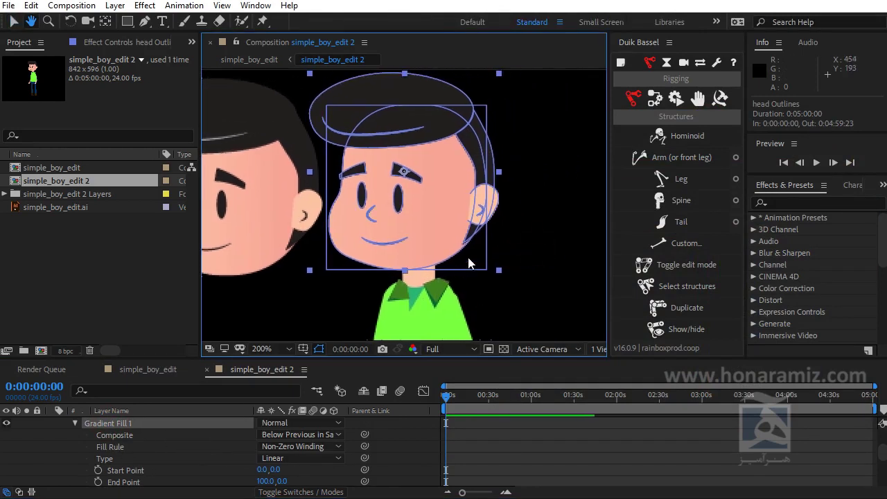
key("v")
scroll(253, 464, "up", 1)
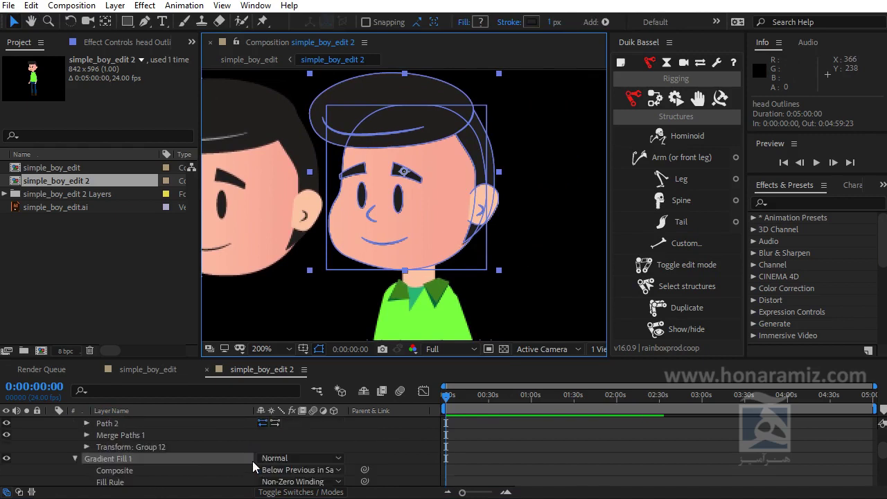
key("ctrl+z")
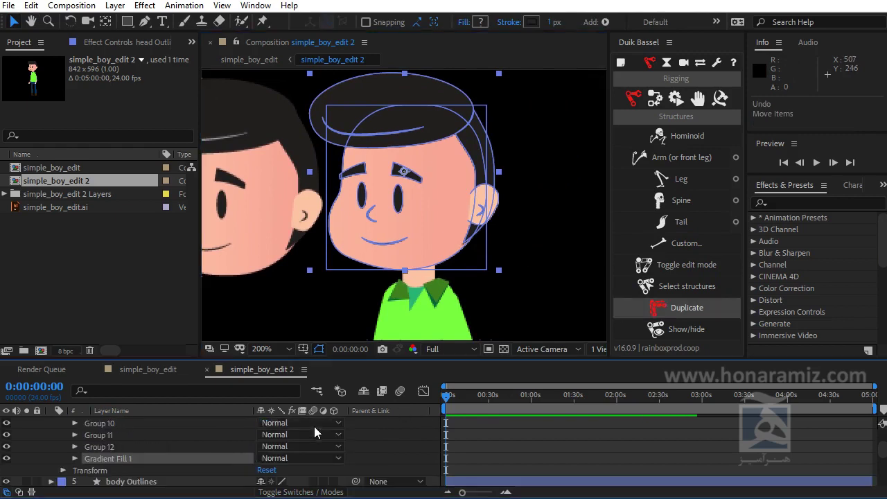
left_click(107, 458)
key("Delete")
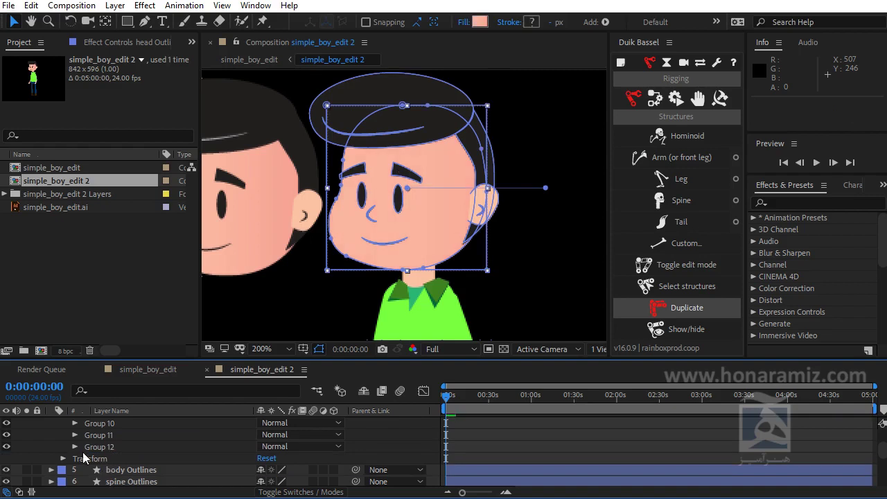
Step: Place the face gradient's start point on the left eye and its end point on the ear
left_click(406, 187)
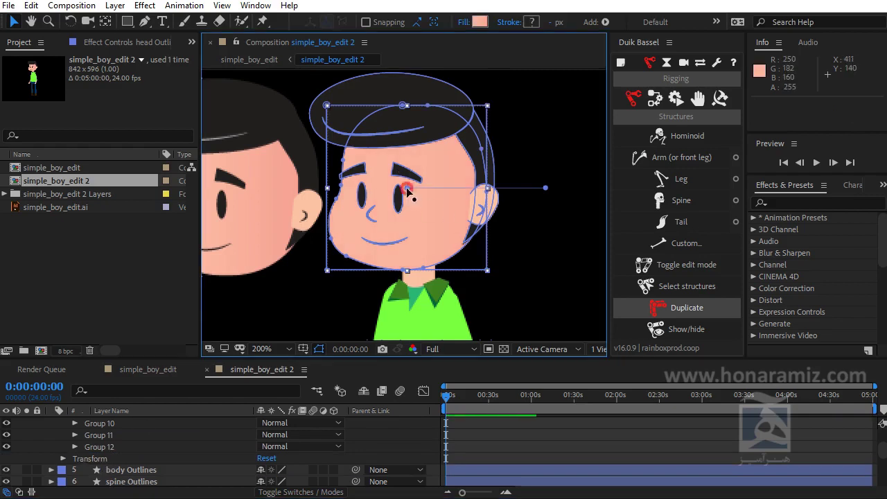
left_click_drag(545, 188, 491, 197)
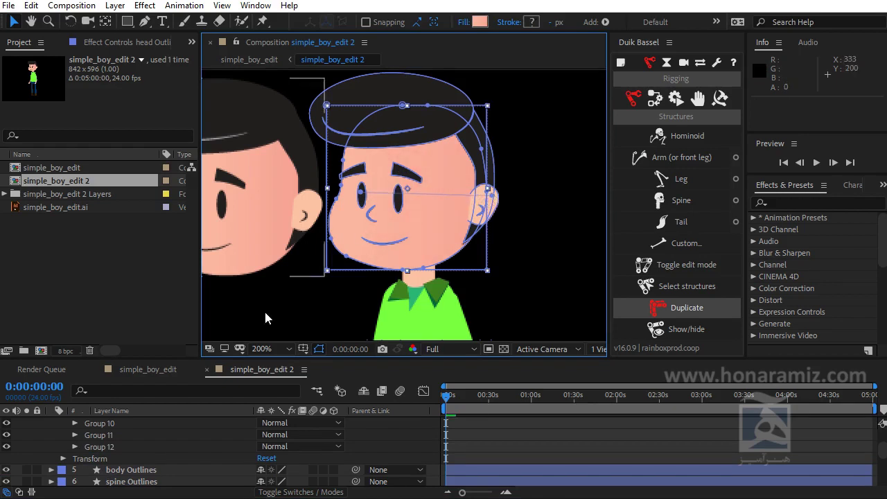
Step: Expand Group 12 to check its Gradient Fill 1, then view the original face gradient in Illustrator and return to After Effects
left_click(74, 447)
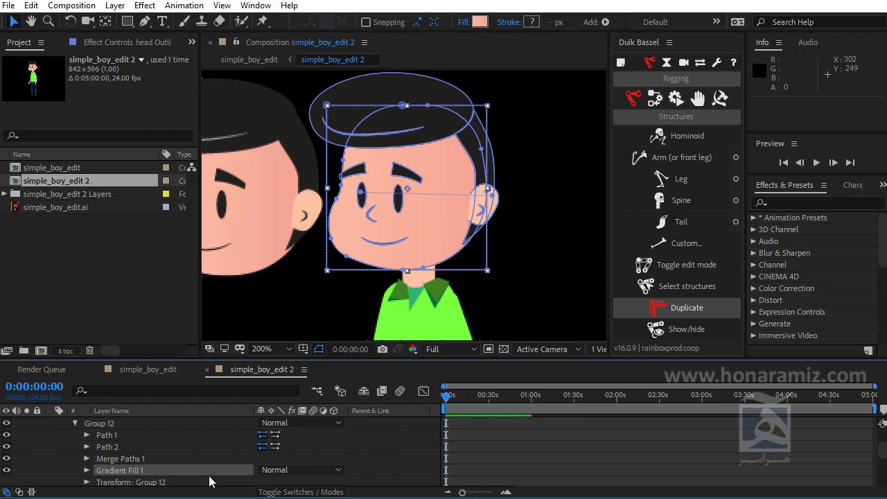
scroll(283, 471, "down", 2)
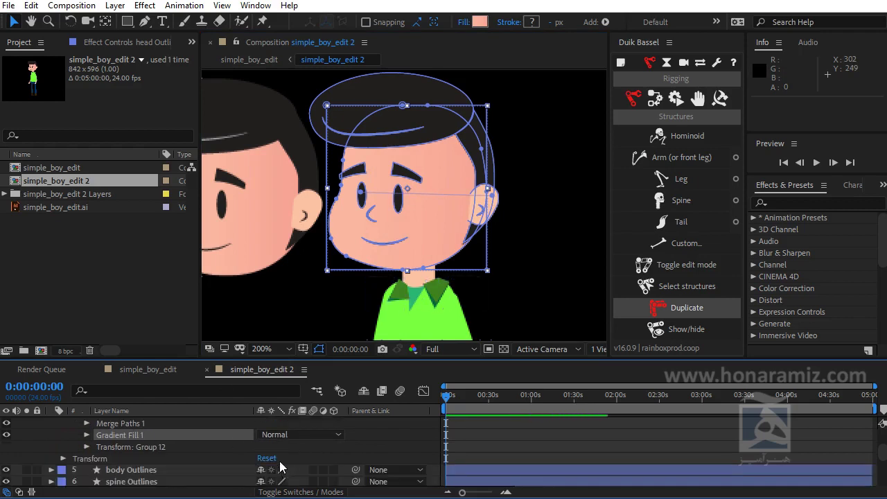
scroll(280, 468, "up", 4)
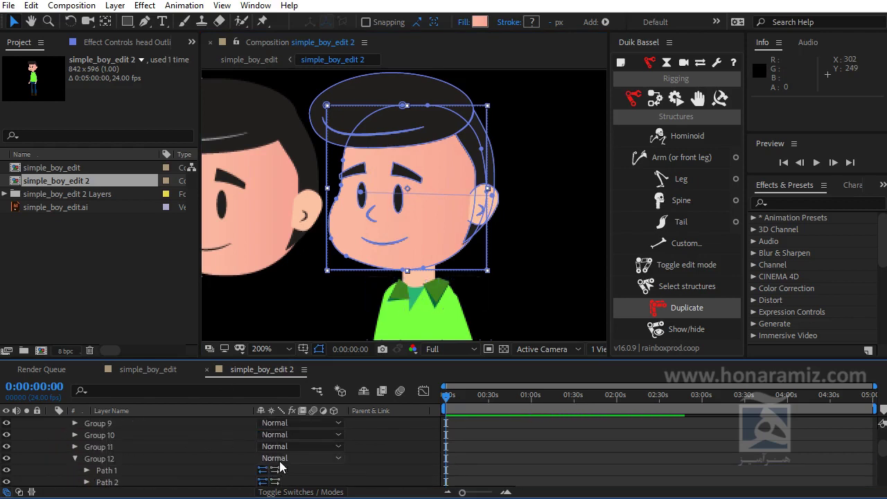
key("alt+Tab")
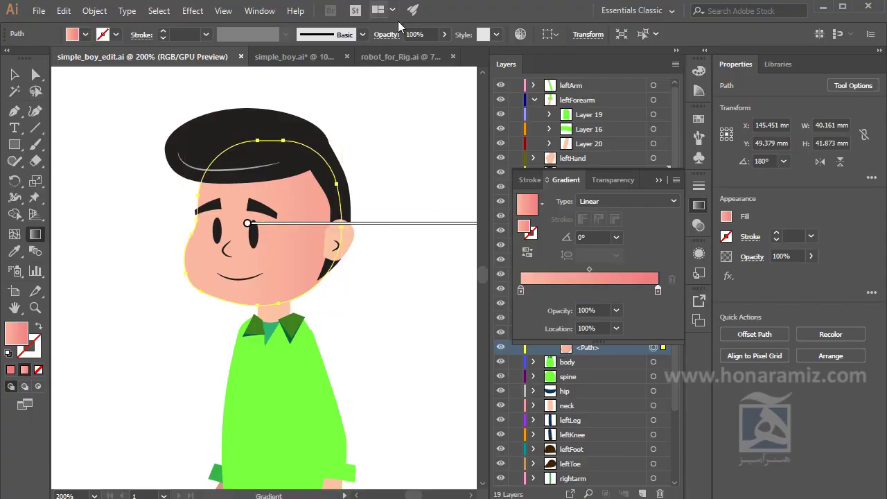
left_click(402, 56)
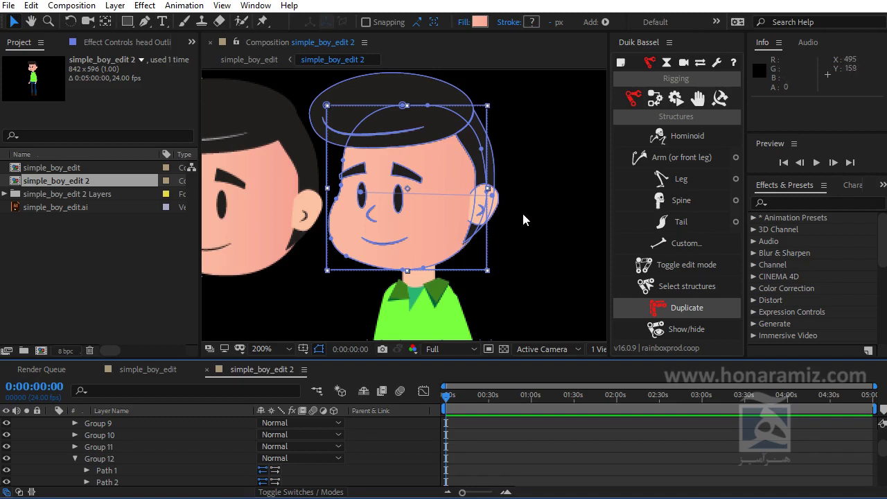
Step: Move the leftArm Outlines layer about 55 px right and 8 px up, away from the body
scroll(523, 221, "down", 2)
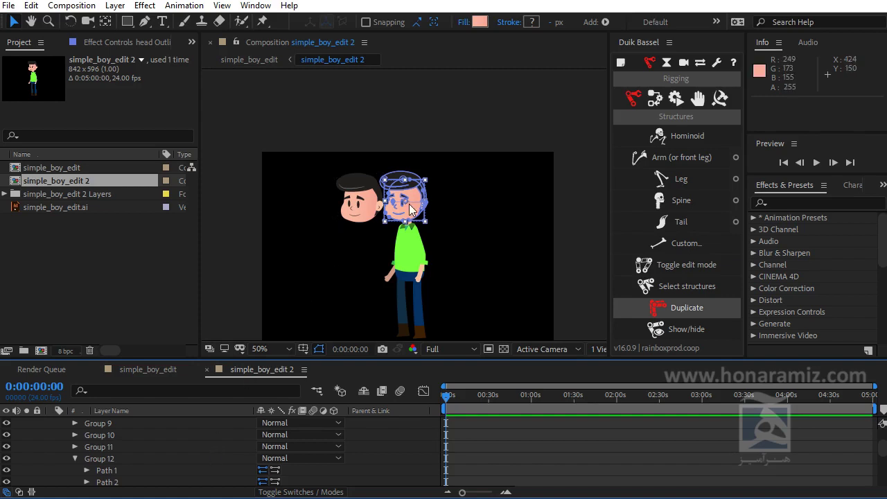
scroll(401, 207, "up", 2)
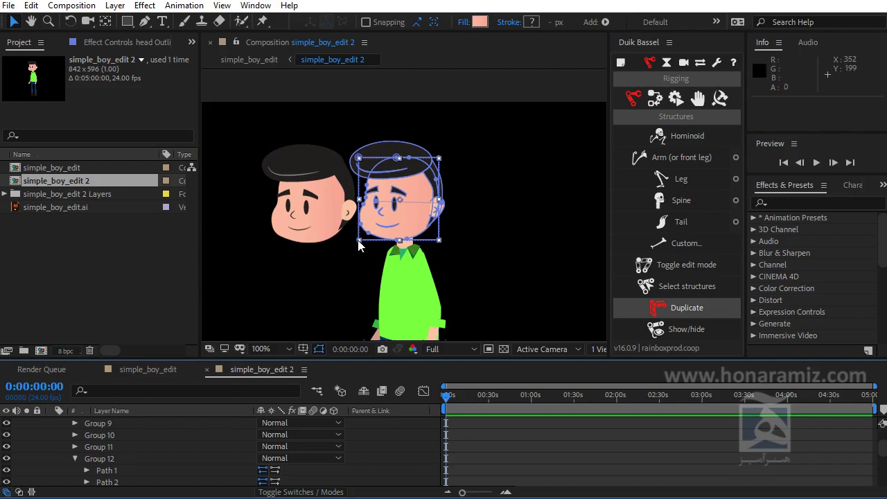
key("h")
left_click_drag(390, 228, 428, 159)
key("v")
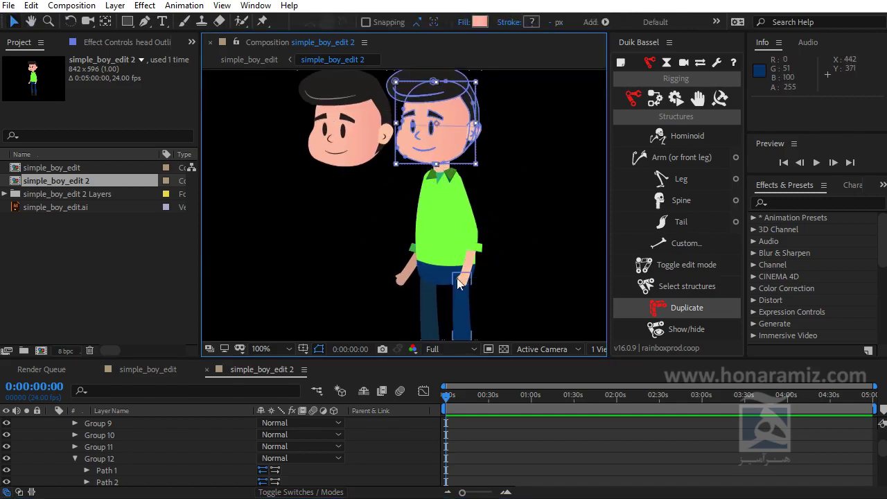
left_click(472, 227)
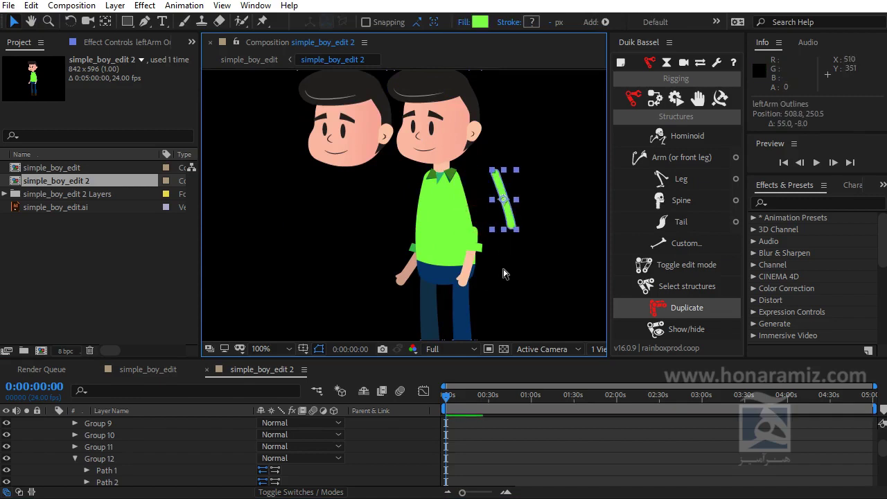